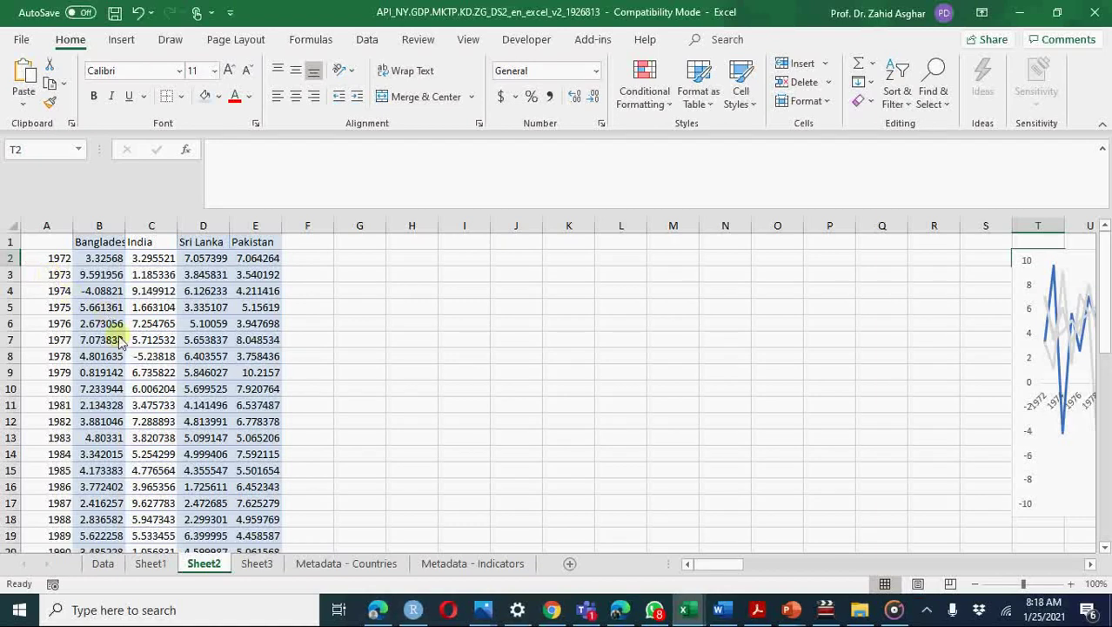
Step: Select the whole GDP growth table and insert a 2-D Line chart of the four countries
left_click(120, 340)
key("ctrl+a")
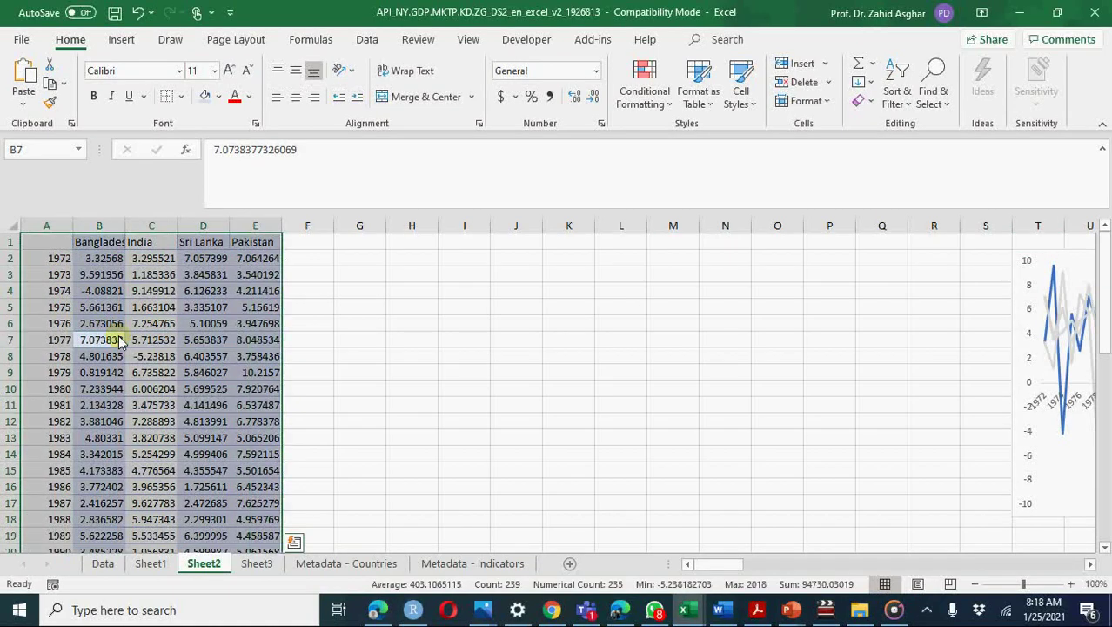
left_click(124, 40)
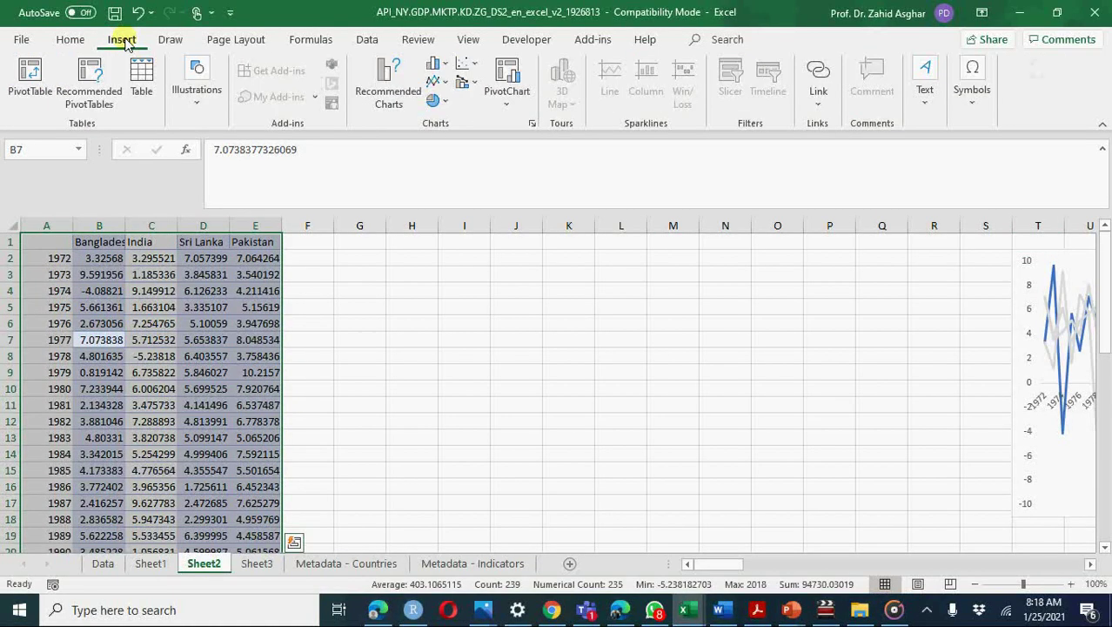
left_click(431, 85)
left_click(450, 144)
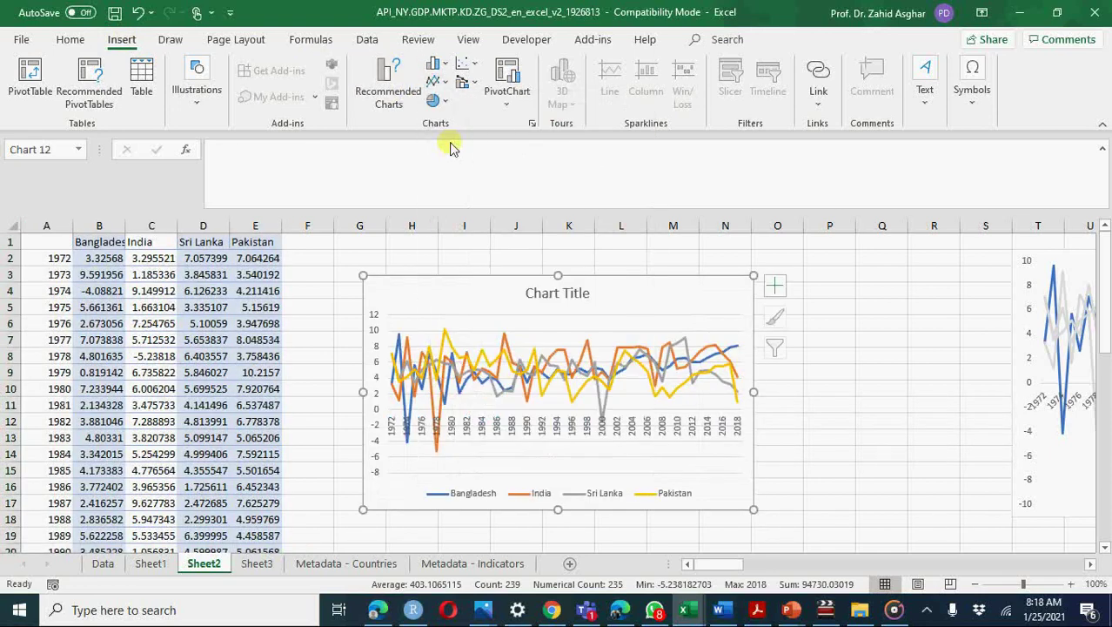
Step: Add a data label to the Pakistan line's 2018 point
left_click(738, 405)
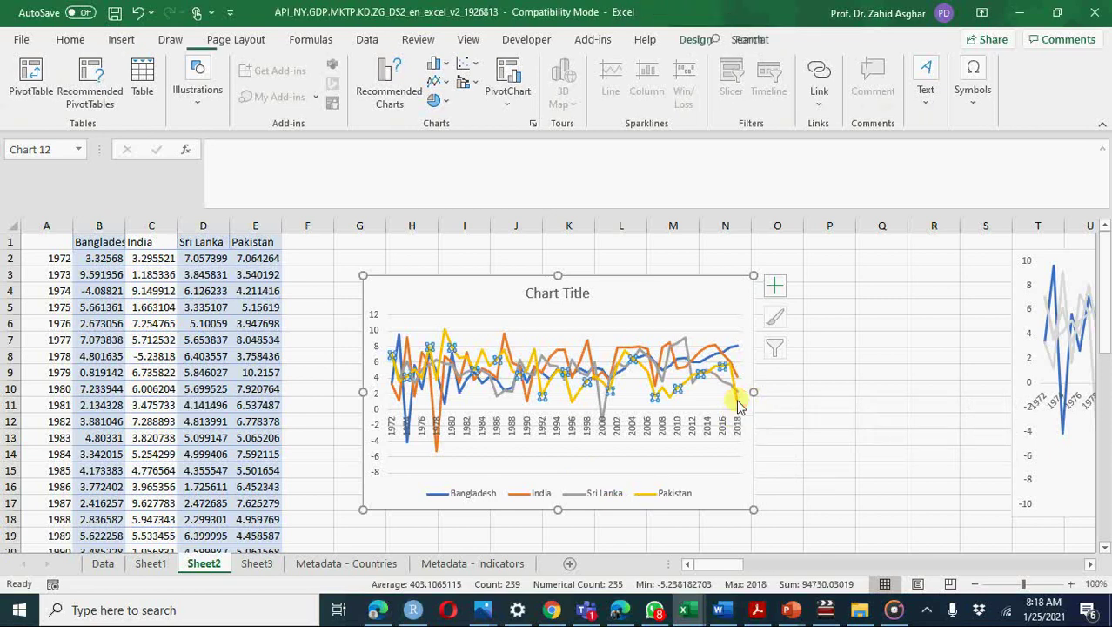
left_click(737, 403)
right_click(736, 400)
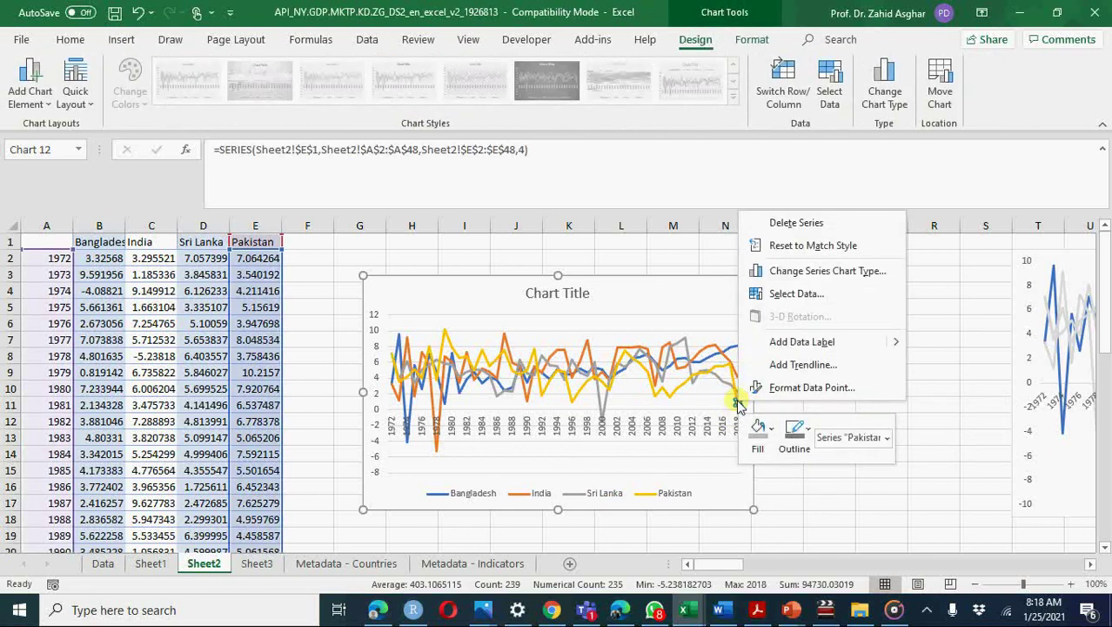
left_click(773, 348)
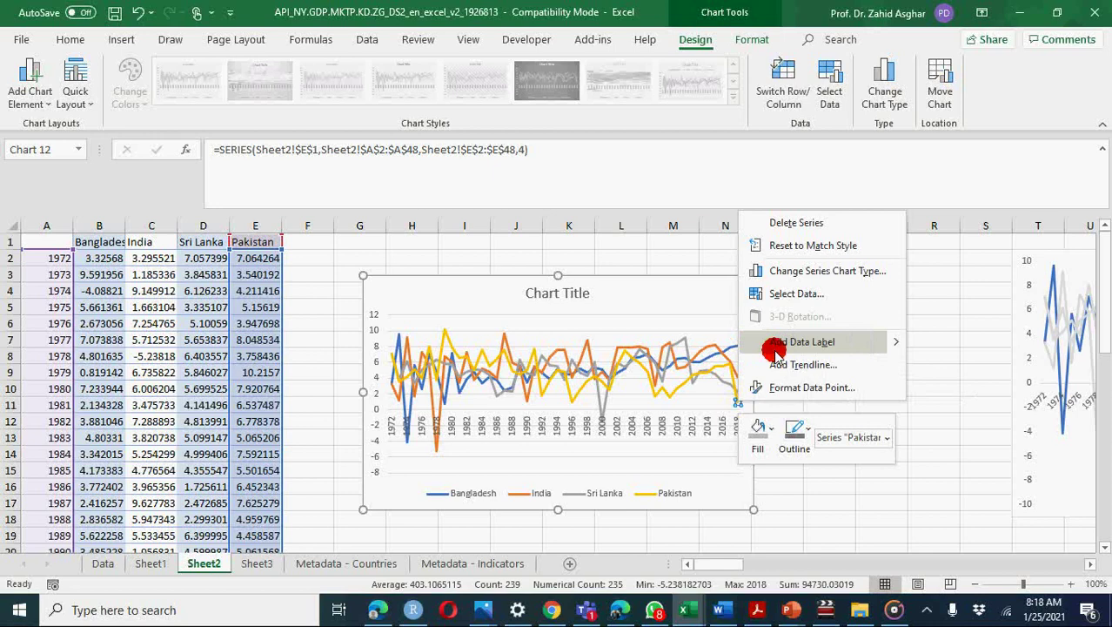
Step: Format that label to show Series Name instead of Value, so it reads Pakistan
right_click(740, 407)
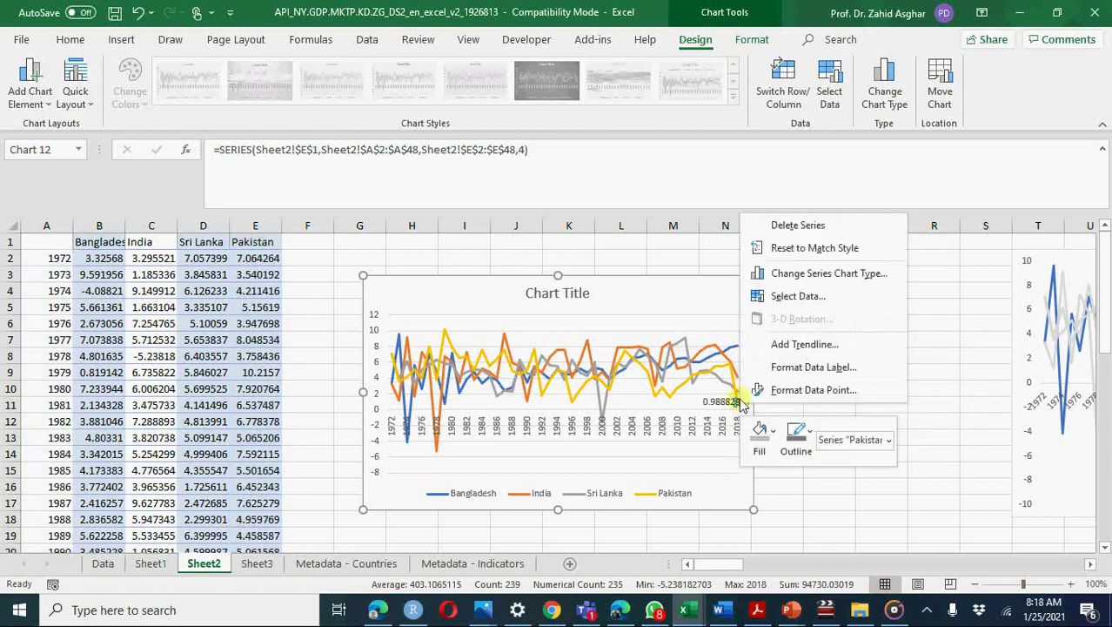
left_click(780, 370)
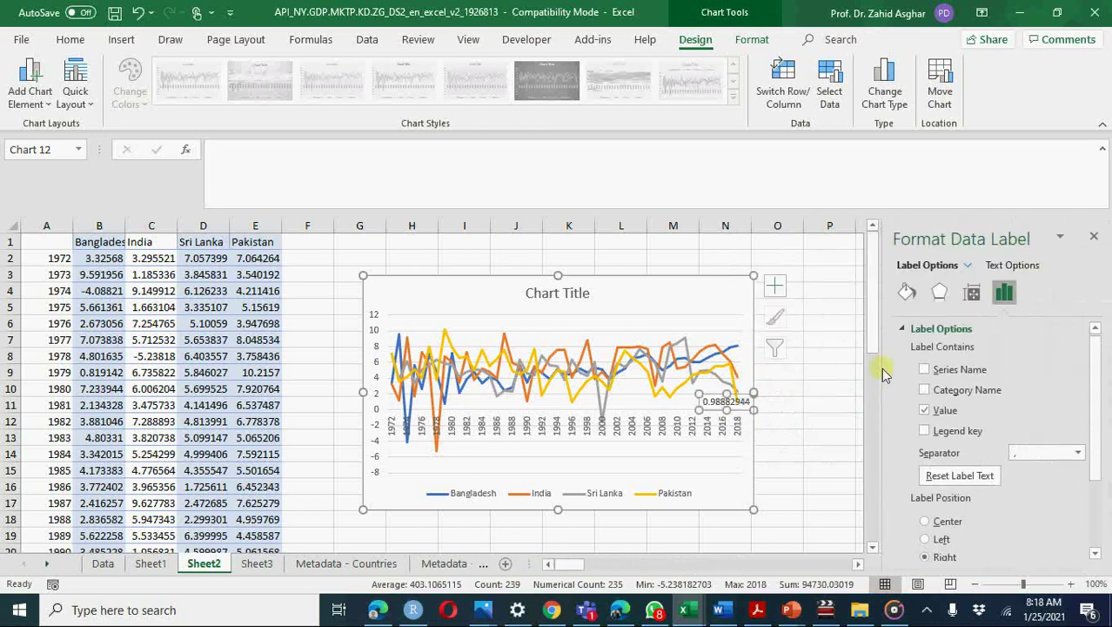
left_click(925, 369)
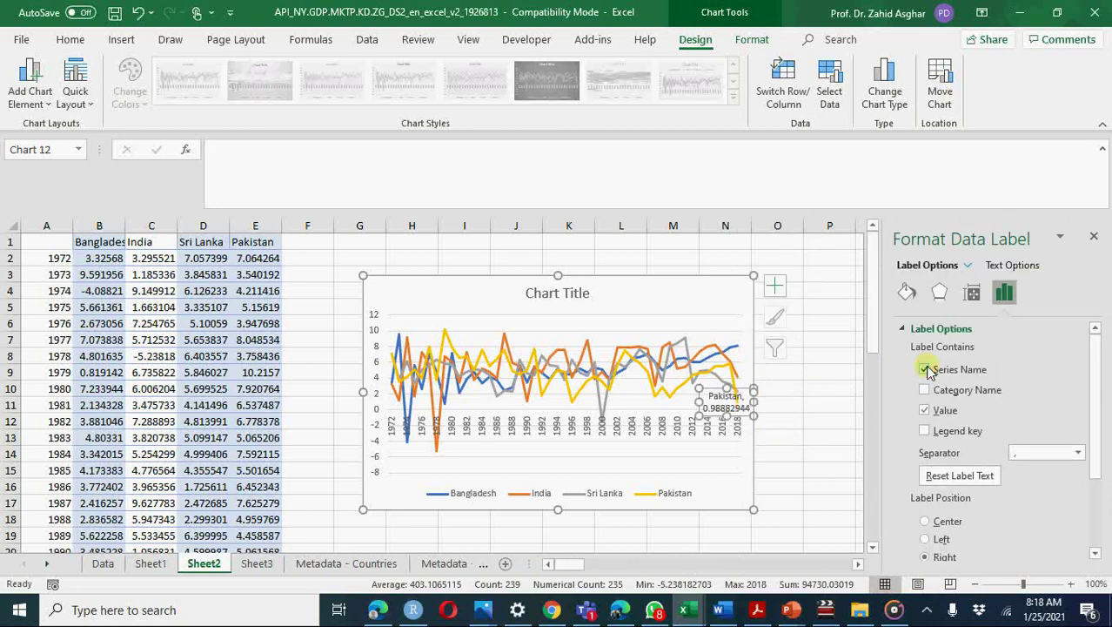
left_click(925, 411)
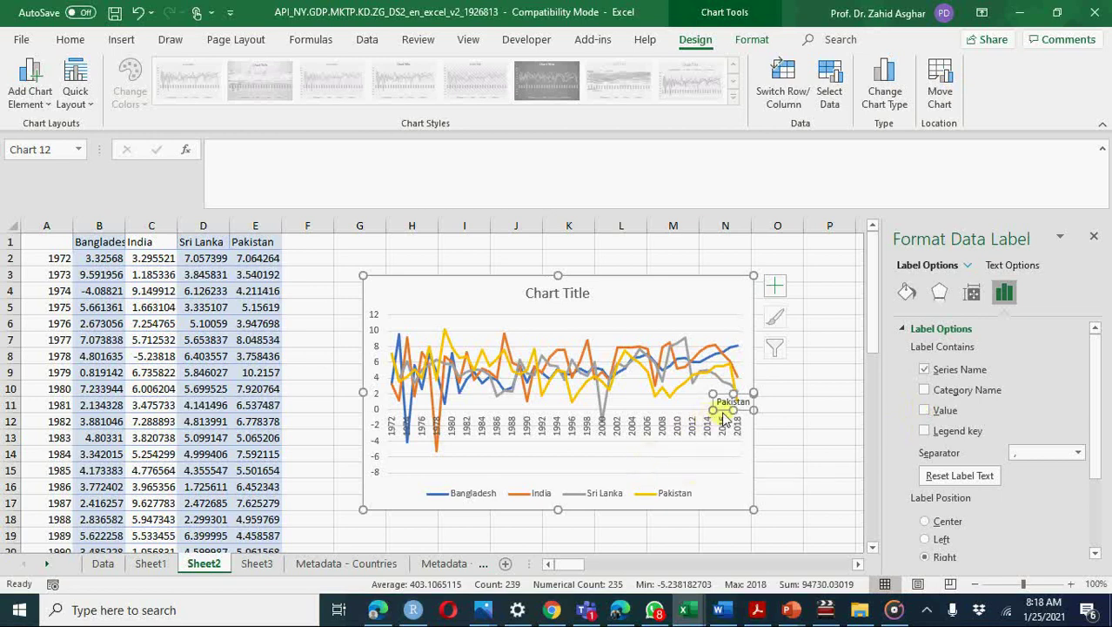
left_click(661, 496)
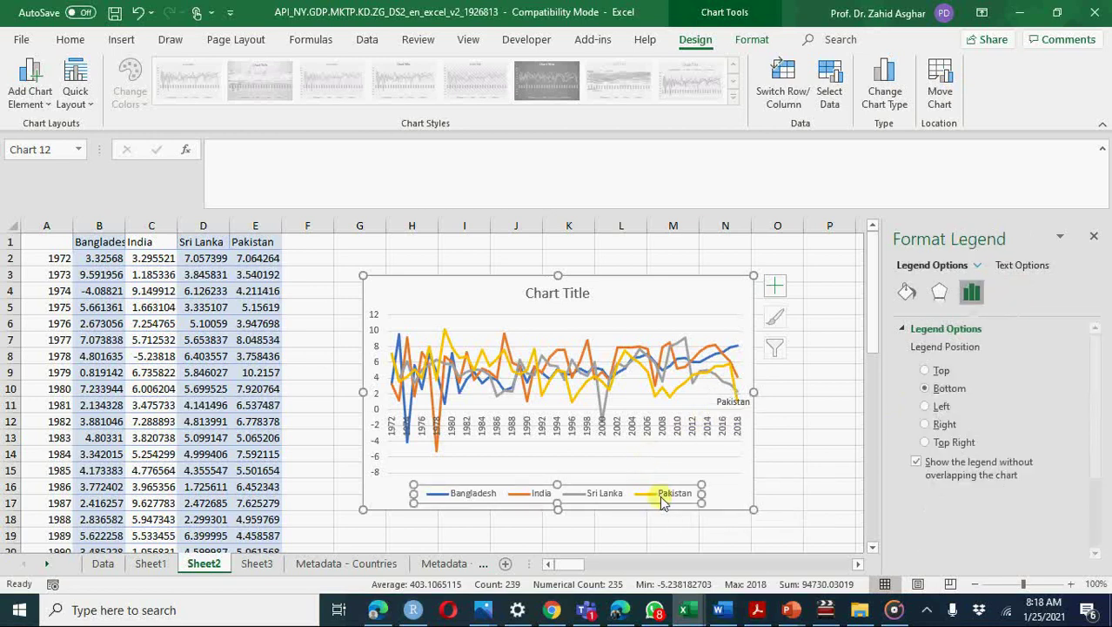
Step: Delete the chart's legend and Chart Title, and remove the horizontal gridlines
key("Delete")
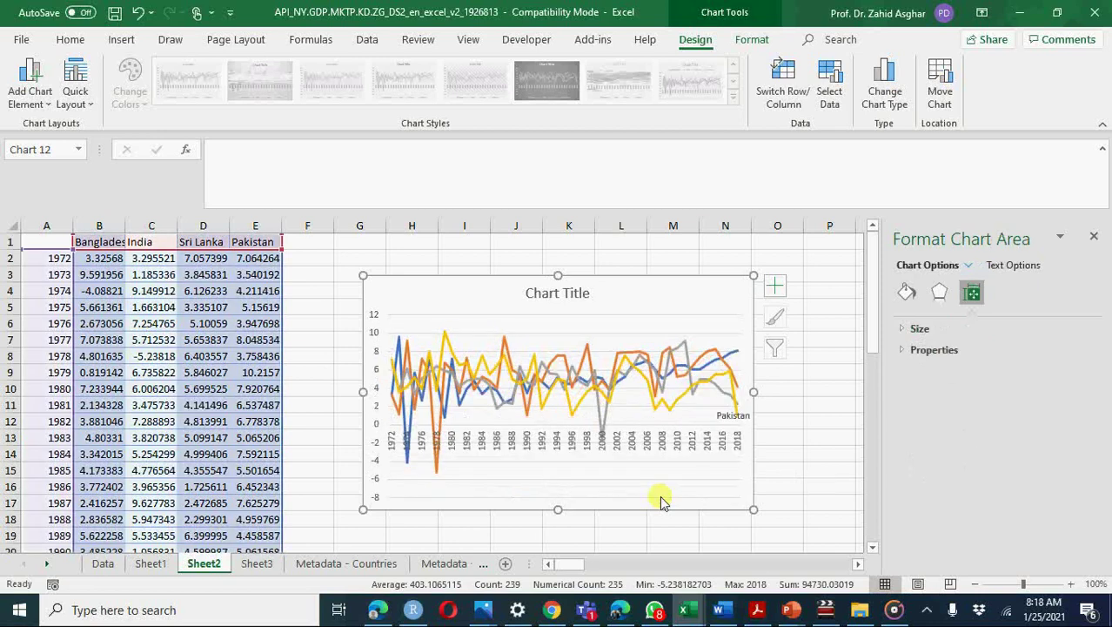
left_click(555, 290)
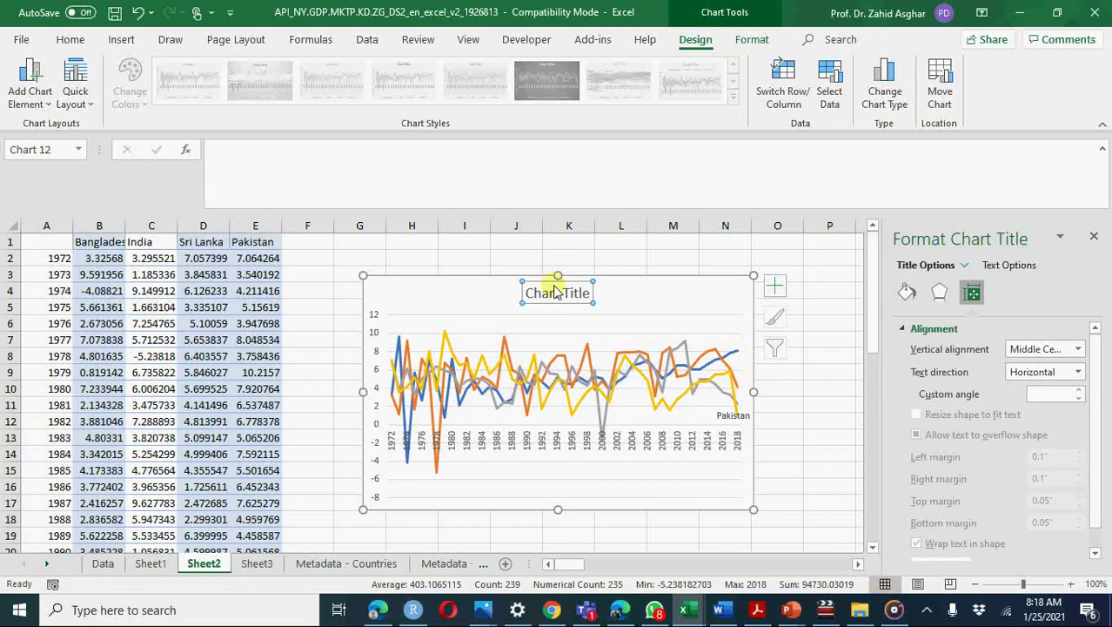
key("Delete")
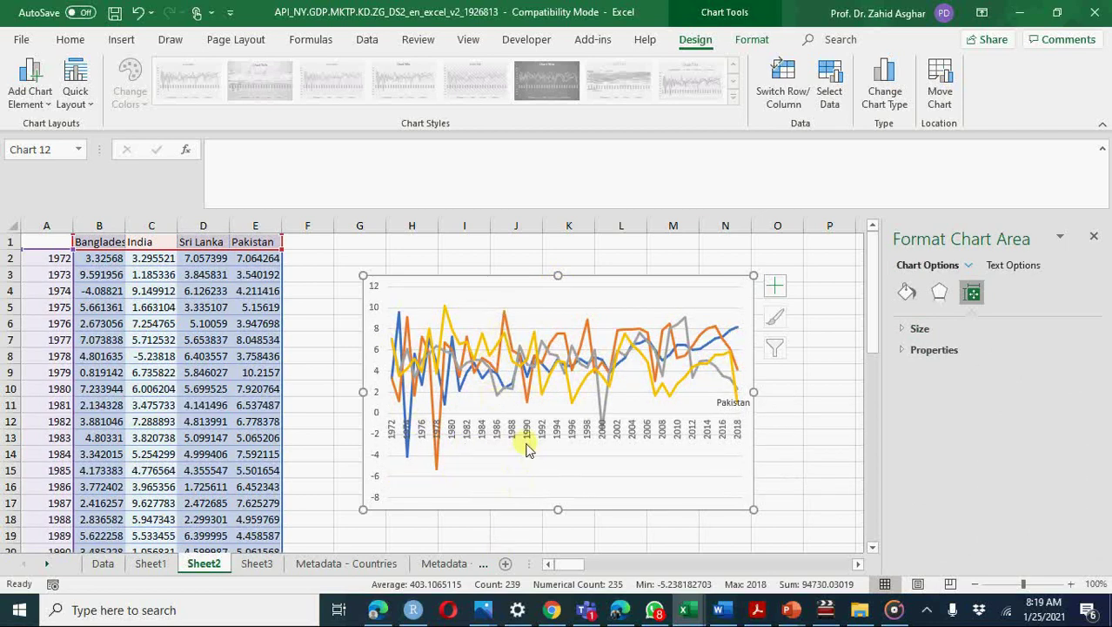
left_click(534, 461)
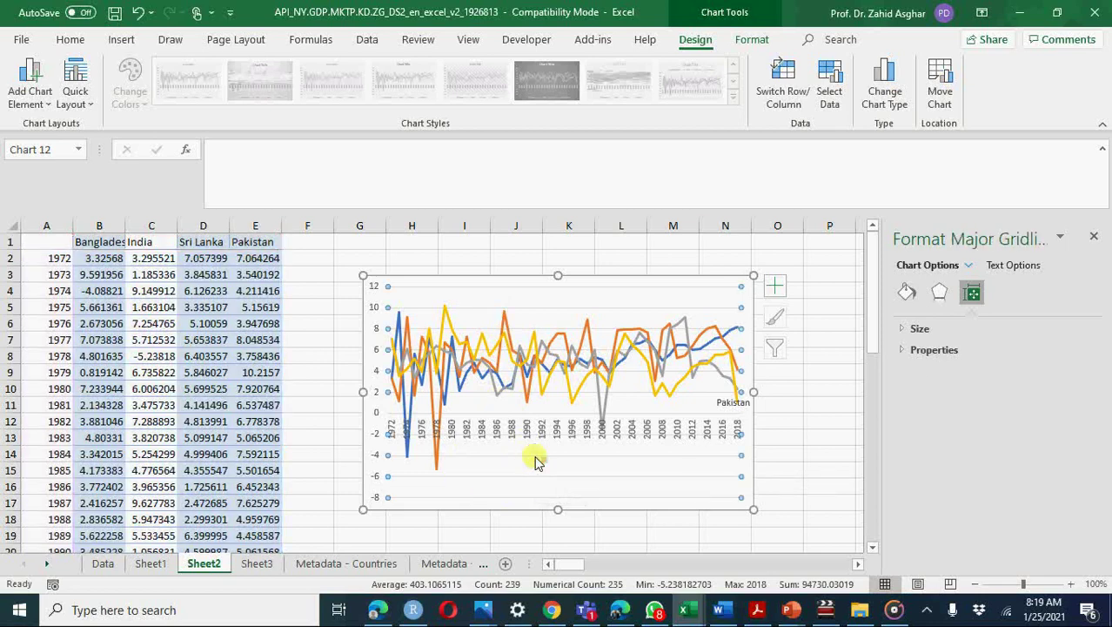
key("Escape")
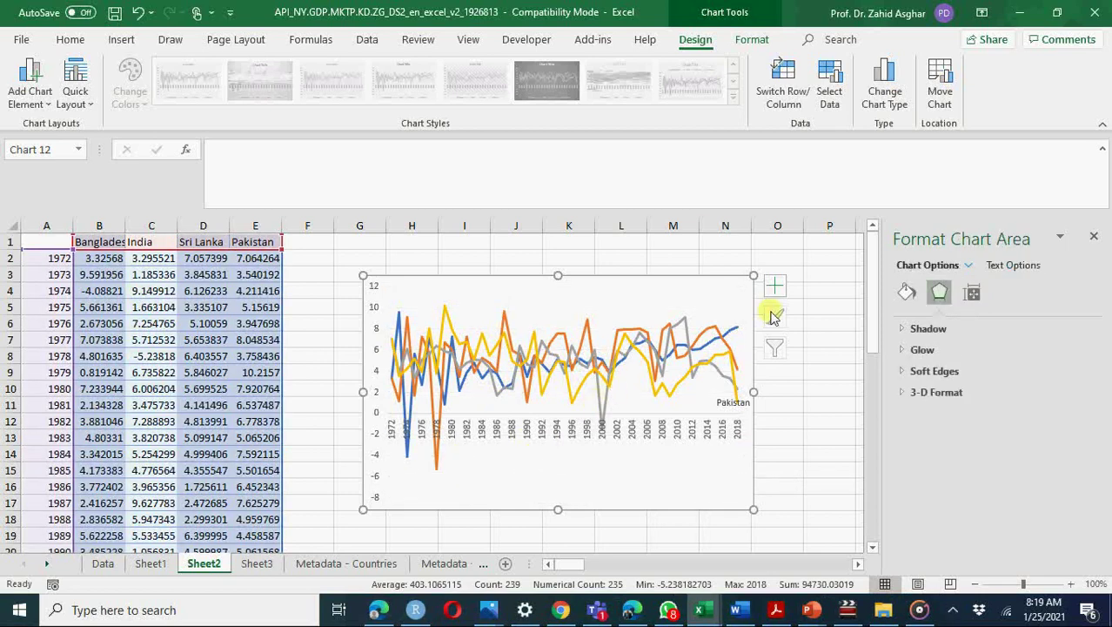
left_click(717, 364)
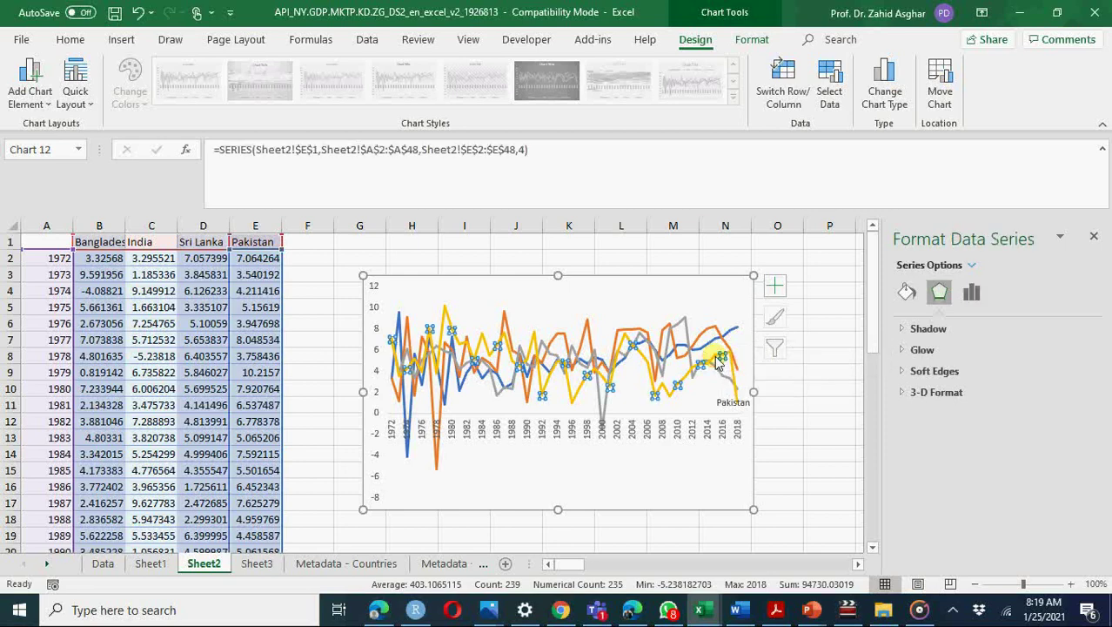
Step: Set the Pakistan, India and Sri Lanka line outlines to light grey, leaving Bangladesh blue
right_click(716, 365)
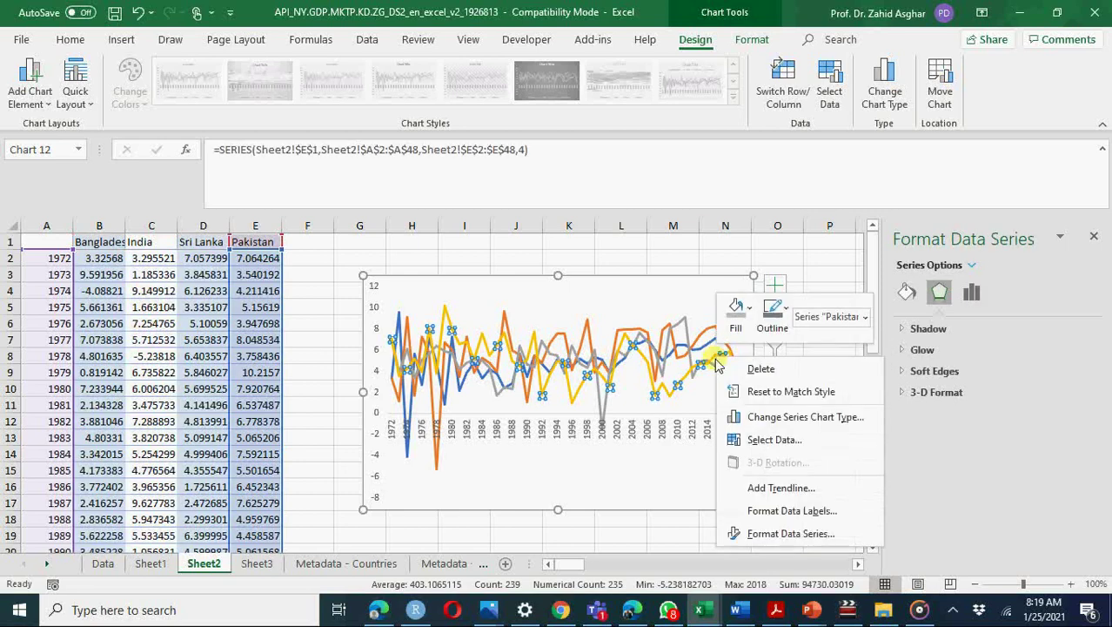
left_click(790, 309)
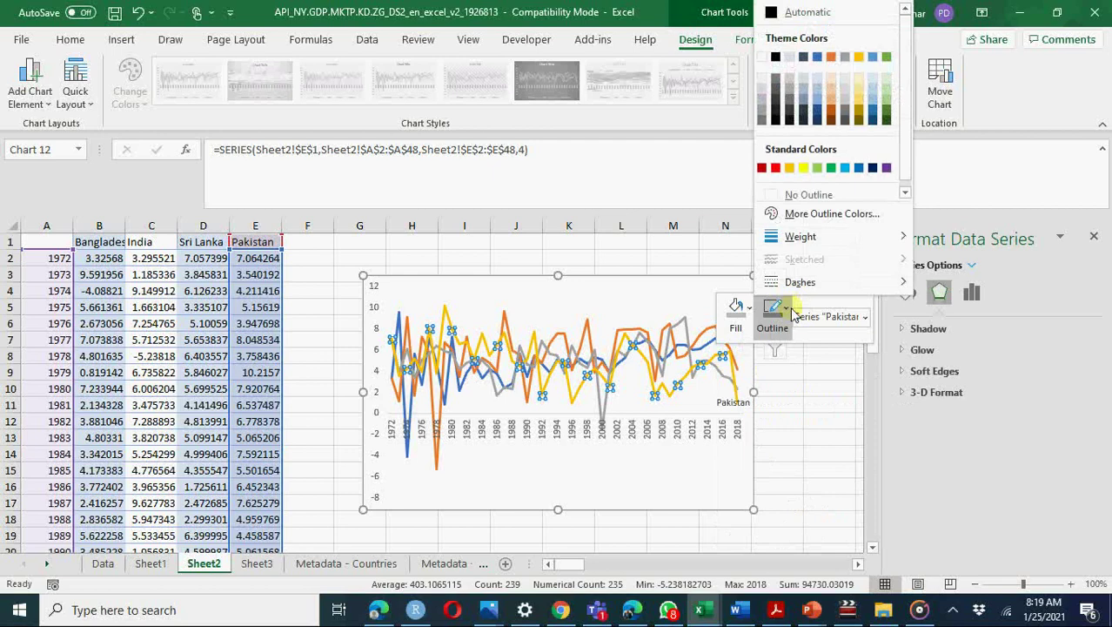
left_click(763, 90)
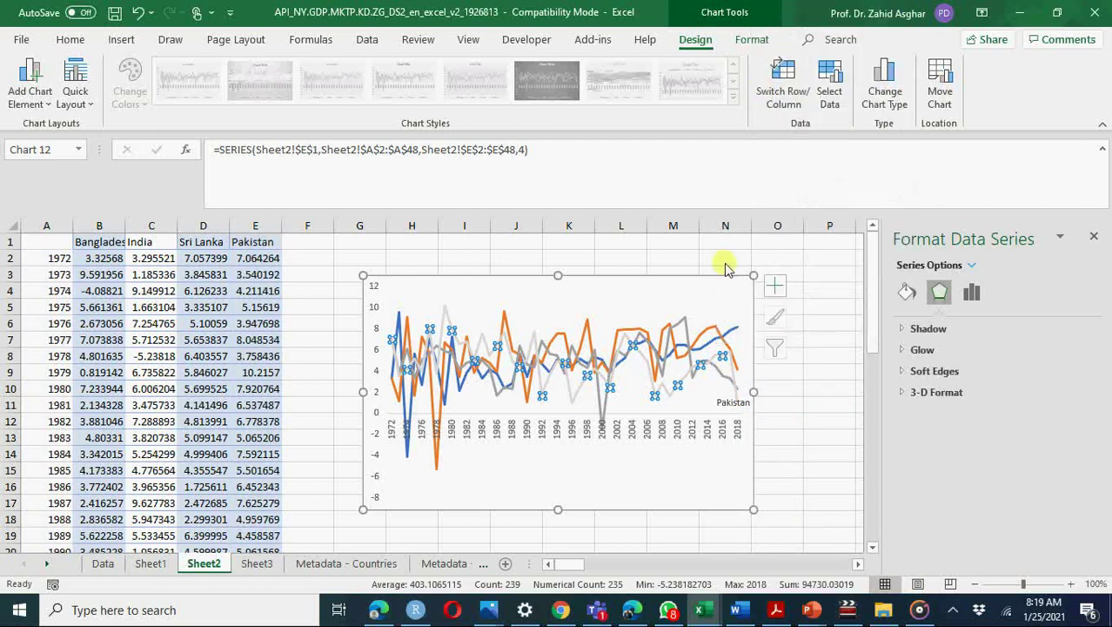
left_click(696, 343)
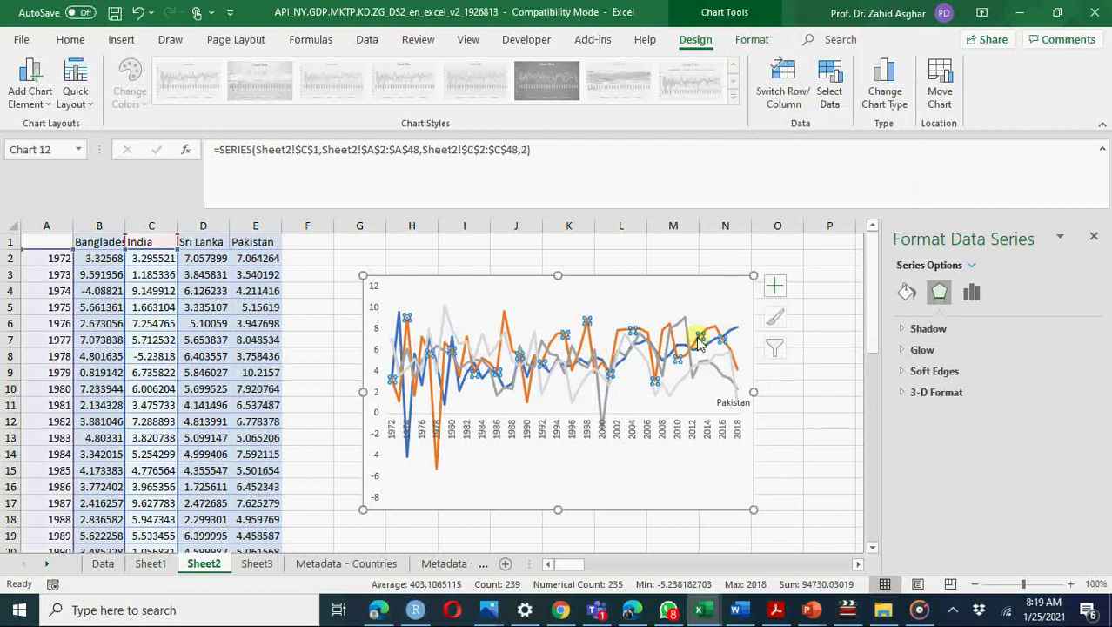
right_click(698, 346)
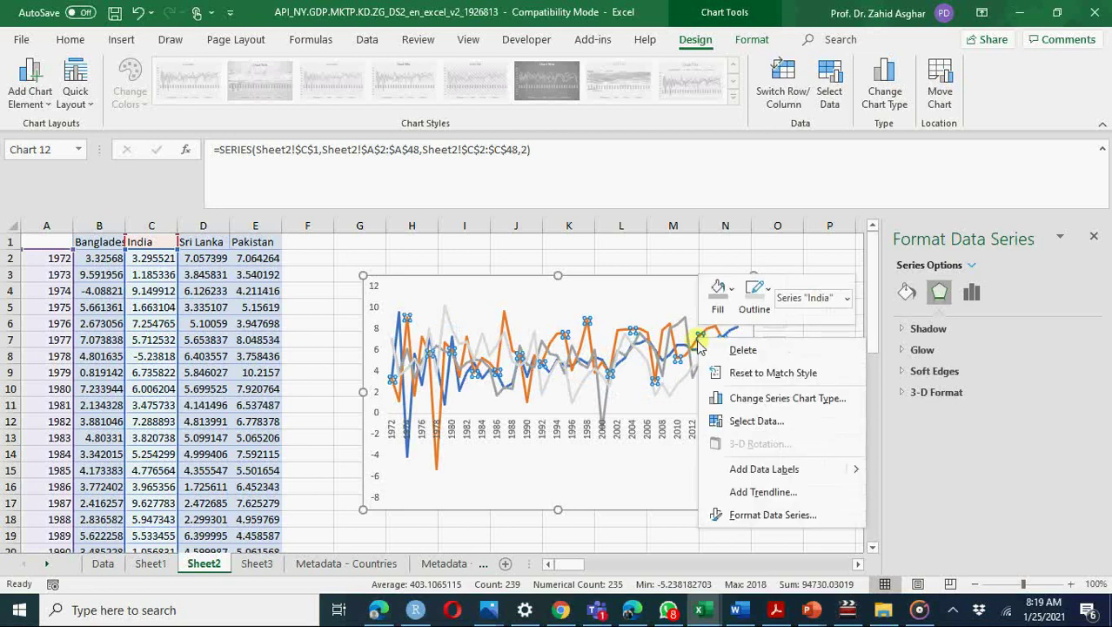
left_click(754, 294)
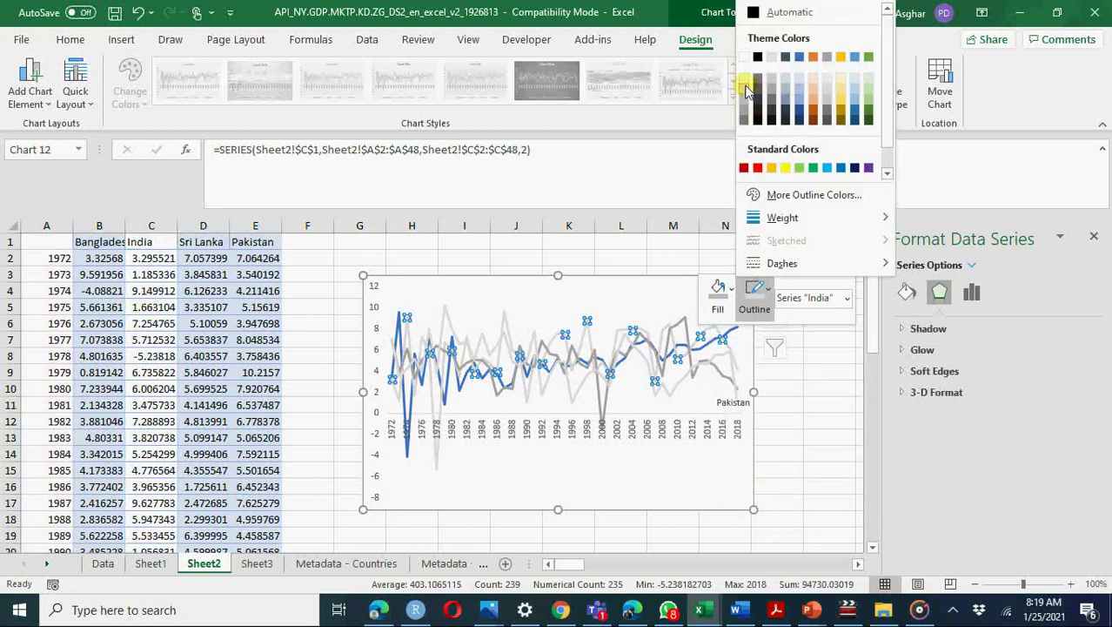
left_click(812, 84)
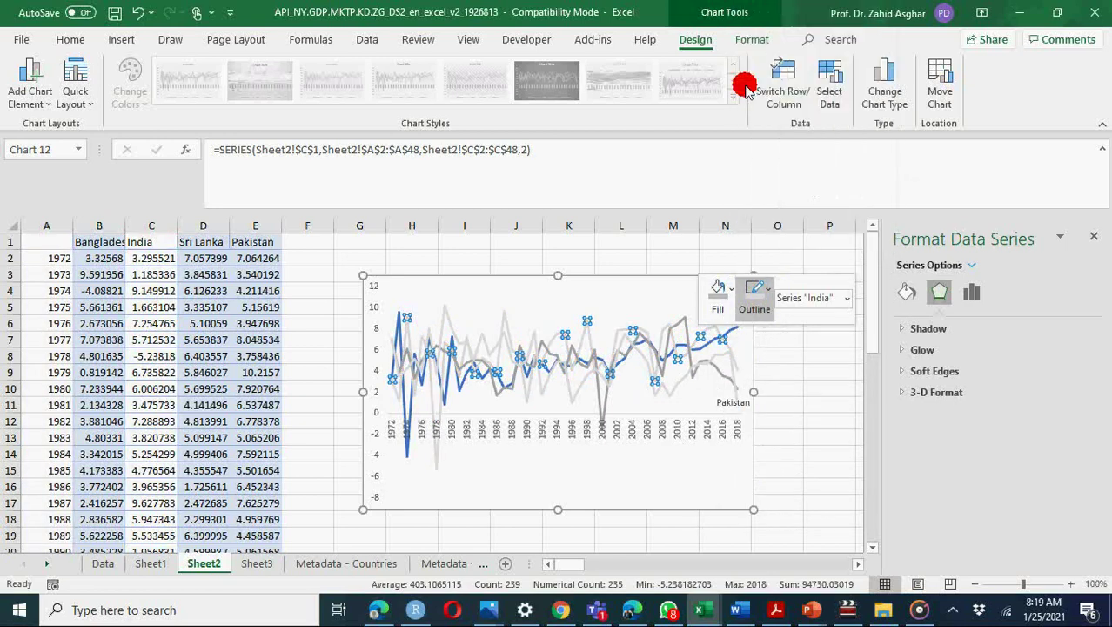
left_click(721, 374)
right_click(720, 370)
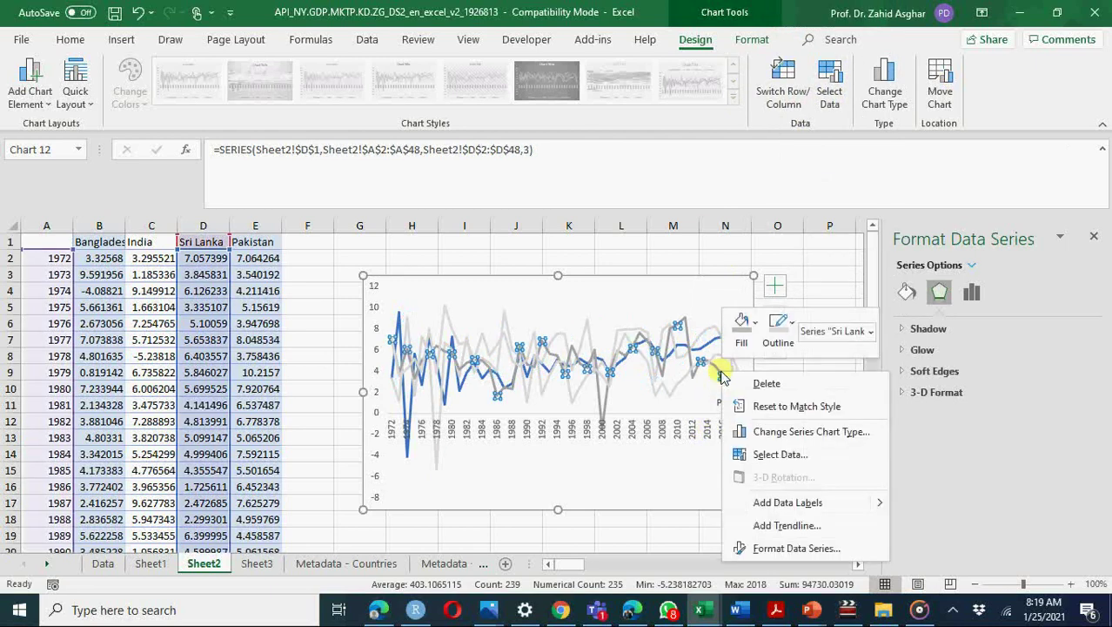
left_click(777, 334)
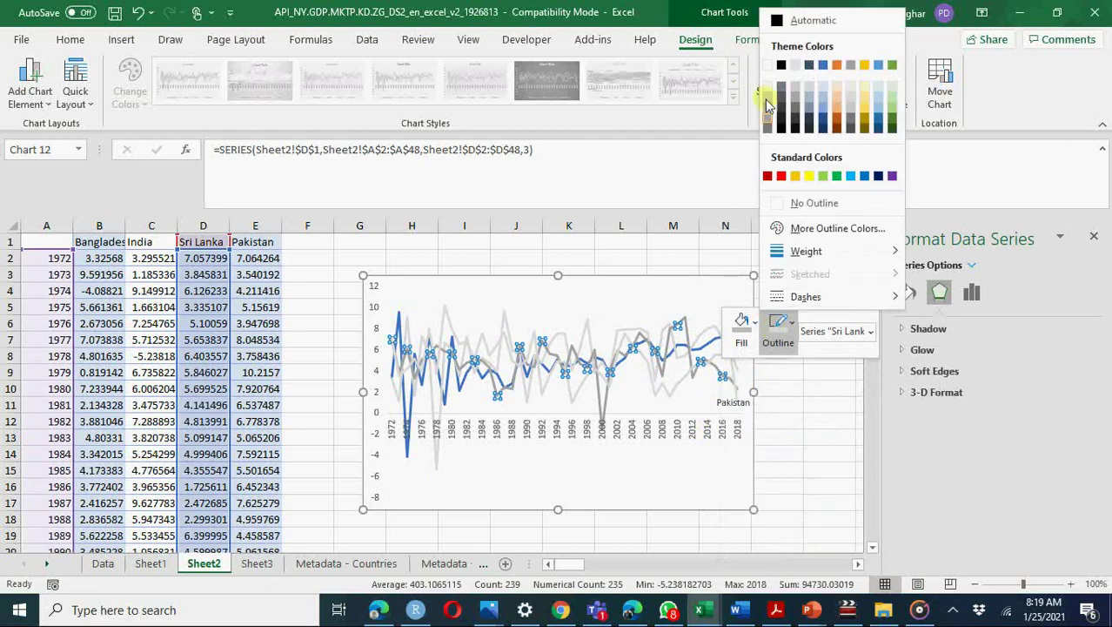
left_click(770, 98)
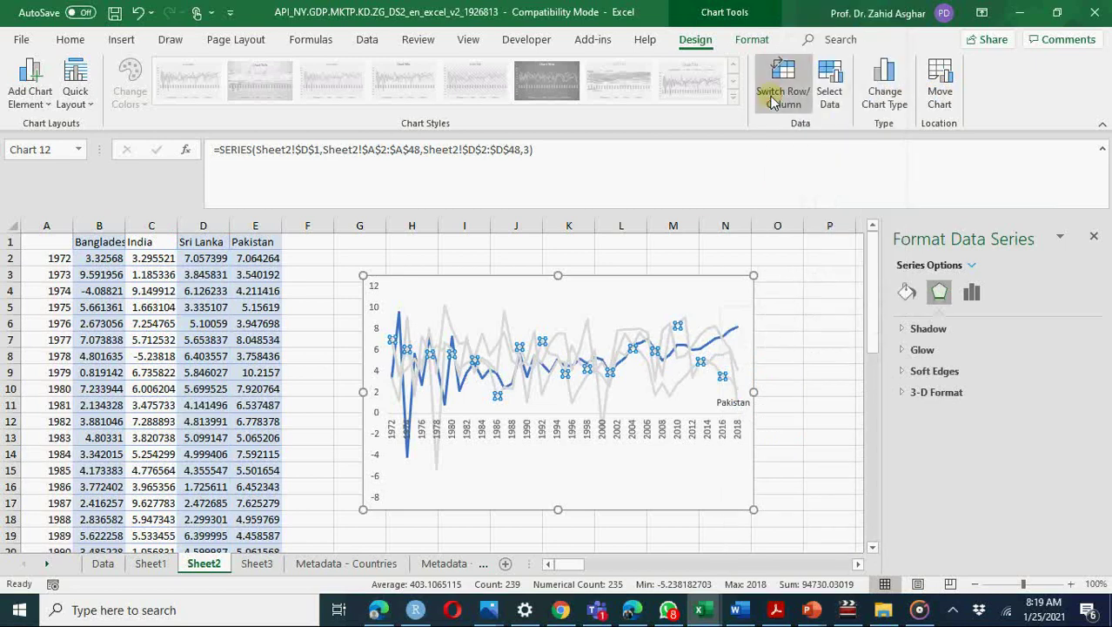
Step: Scroll right on Sheet2 to the second chart with country-labelled lines
left_click(615, 435)
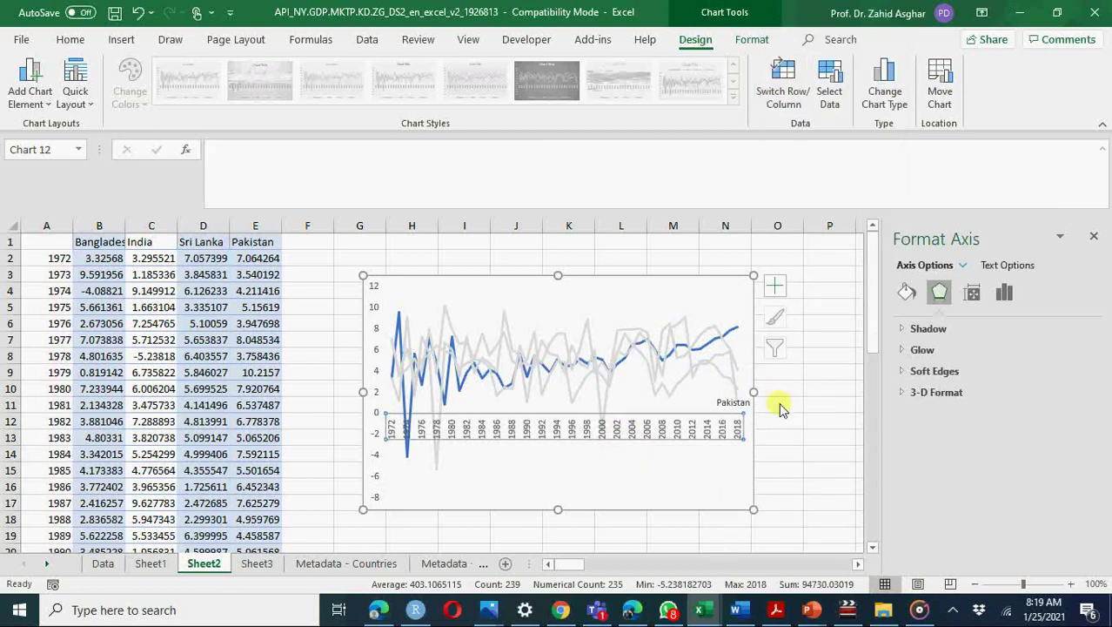
left_click(860, 565)
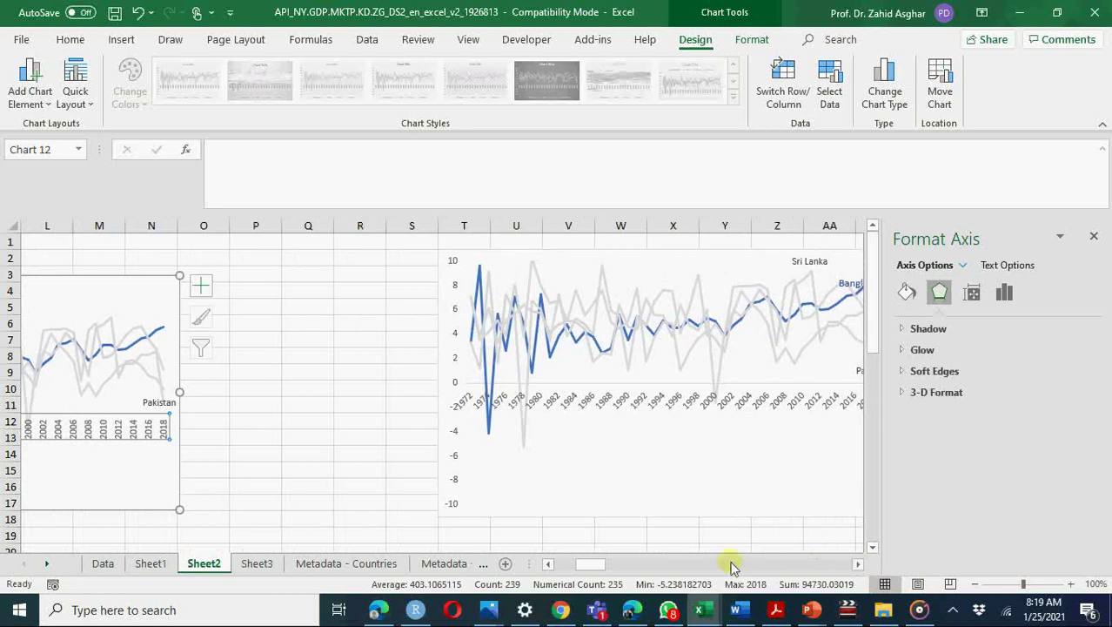
left_click_drag(581, 570, 596, 567)
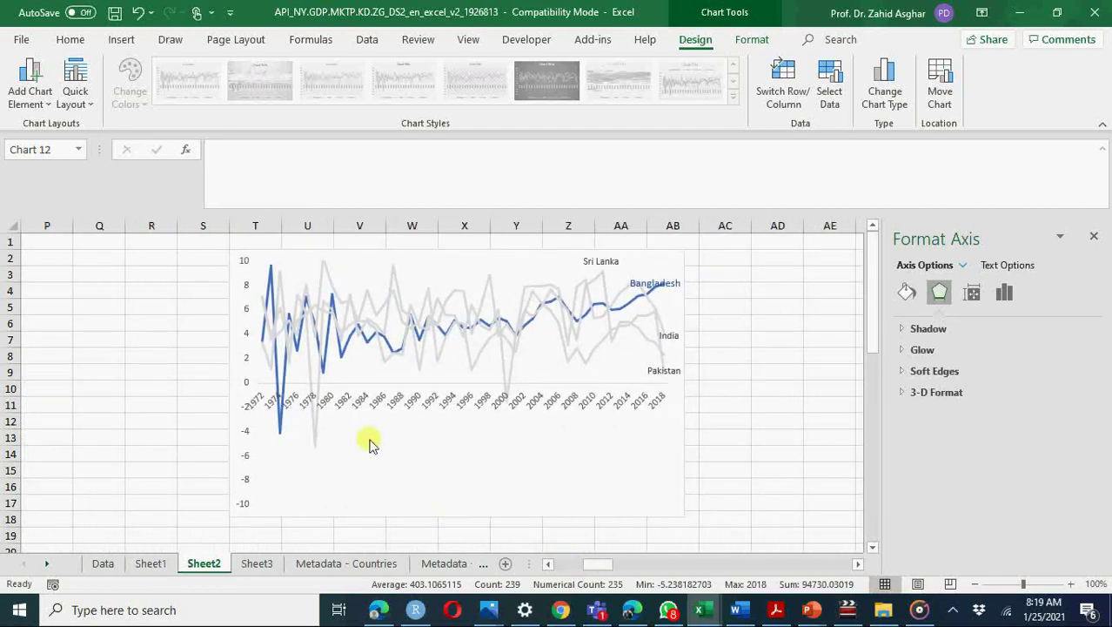
Step: Set the second chart's vertical axis maximum bound to 12 in Format Axis
left_click(246, 435)
right_click(248, 435)
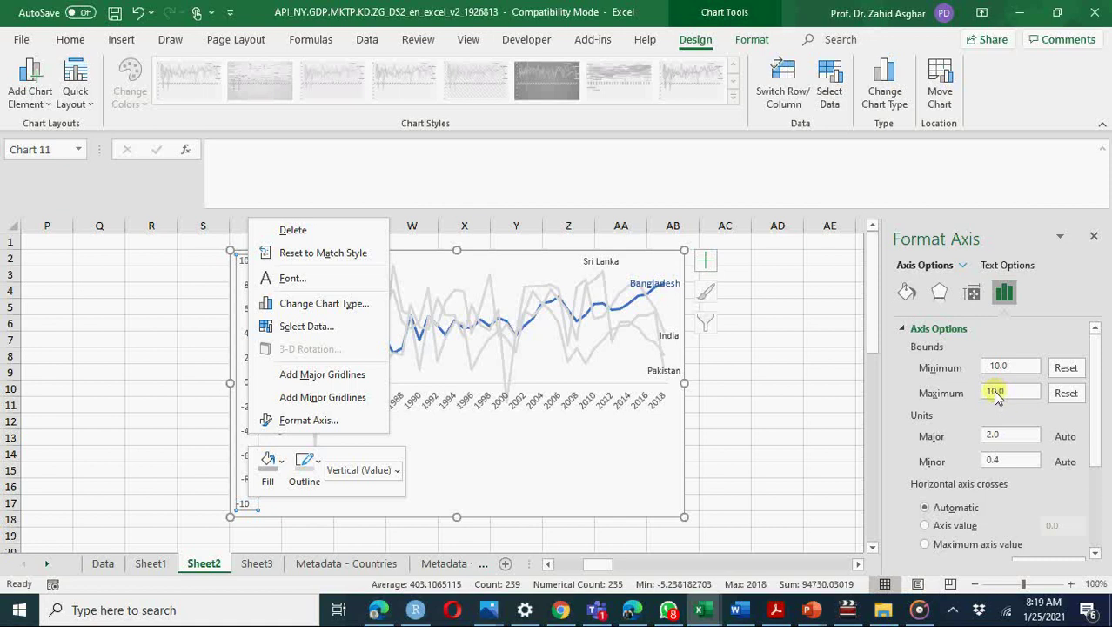
left_click(996, 393)
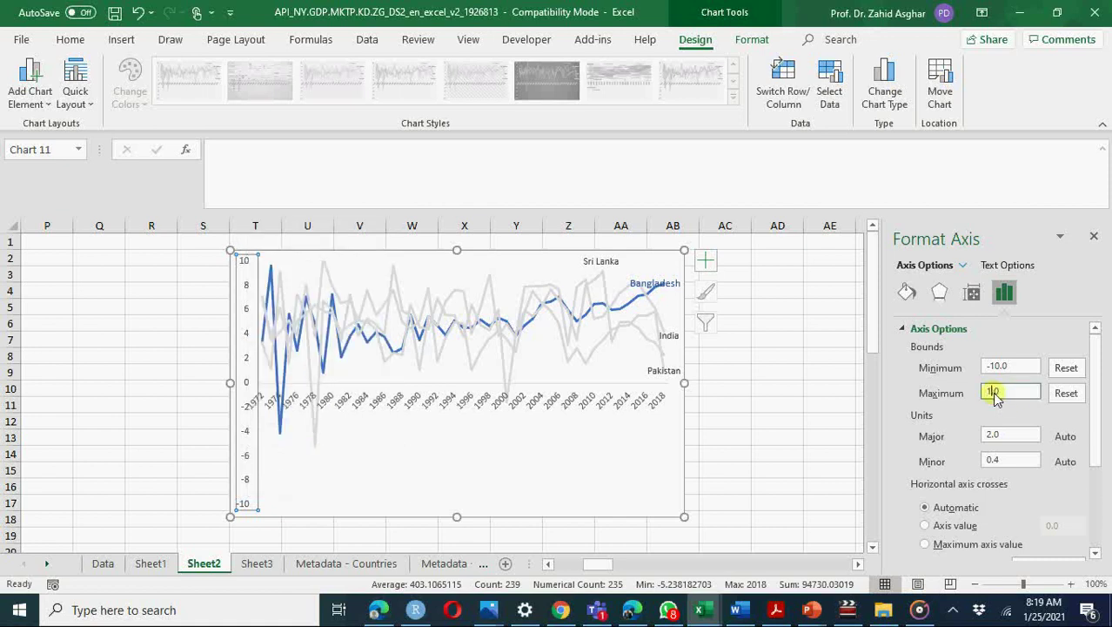
key("Return")
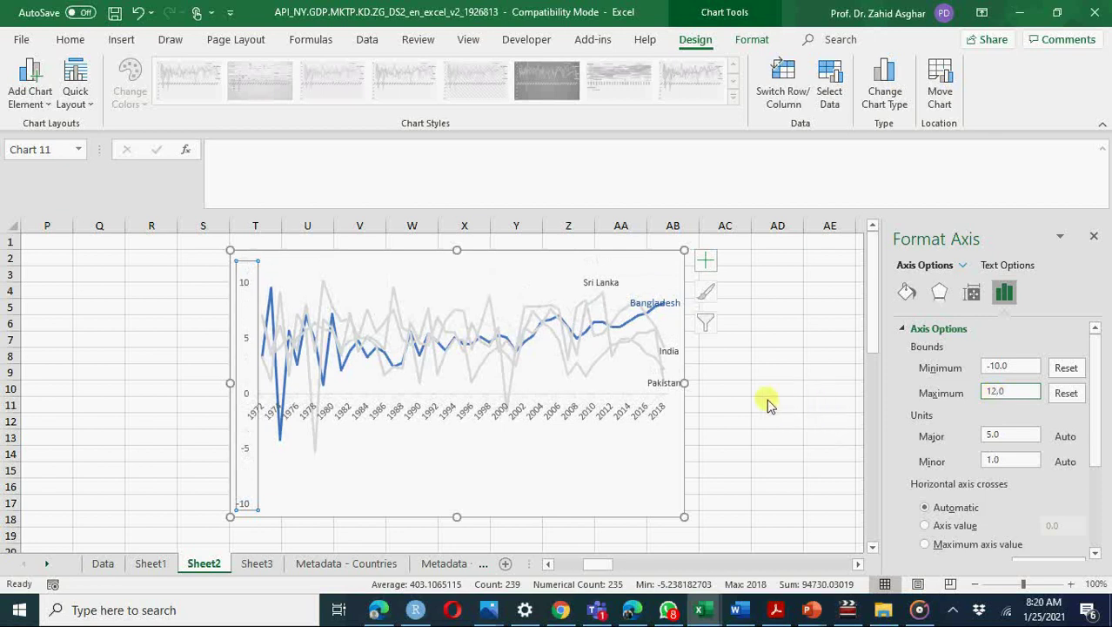
left_click(685, 409)
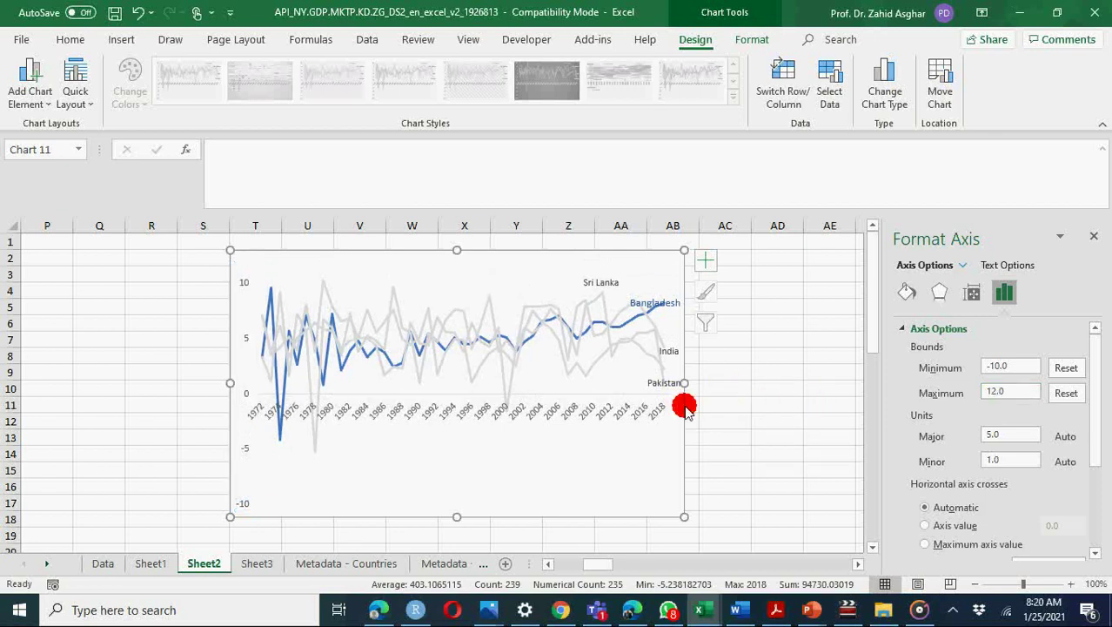
Step: Fill columns Q through AE white and set the plot area border to No line
left_click(99, 227)
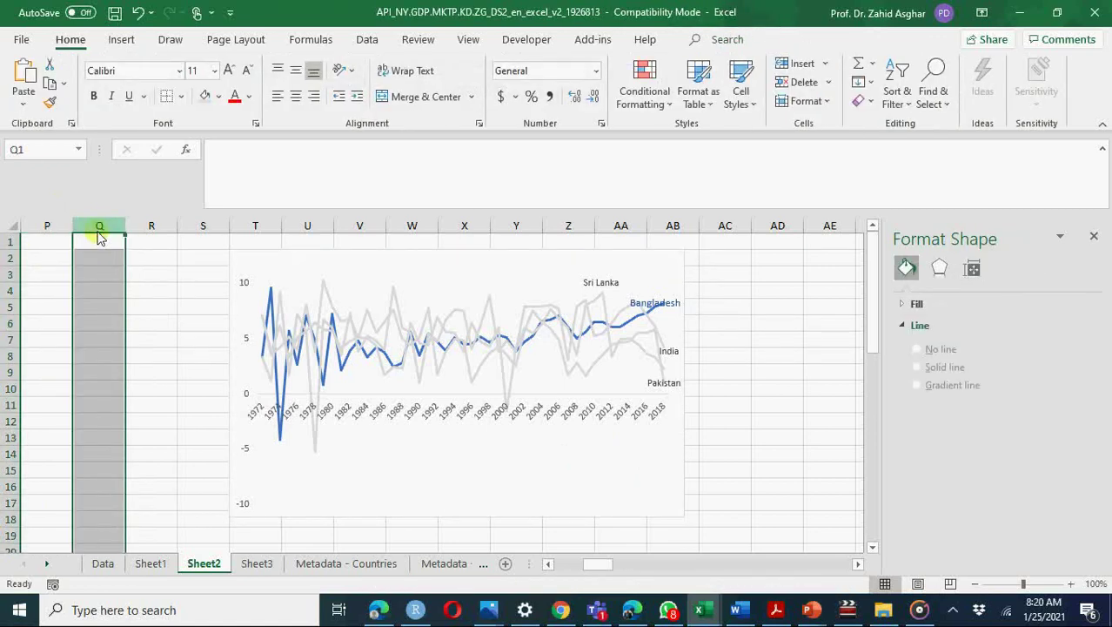
left_click_drag(99, 236, 861, 228)
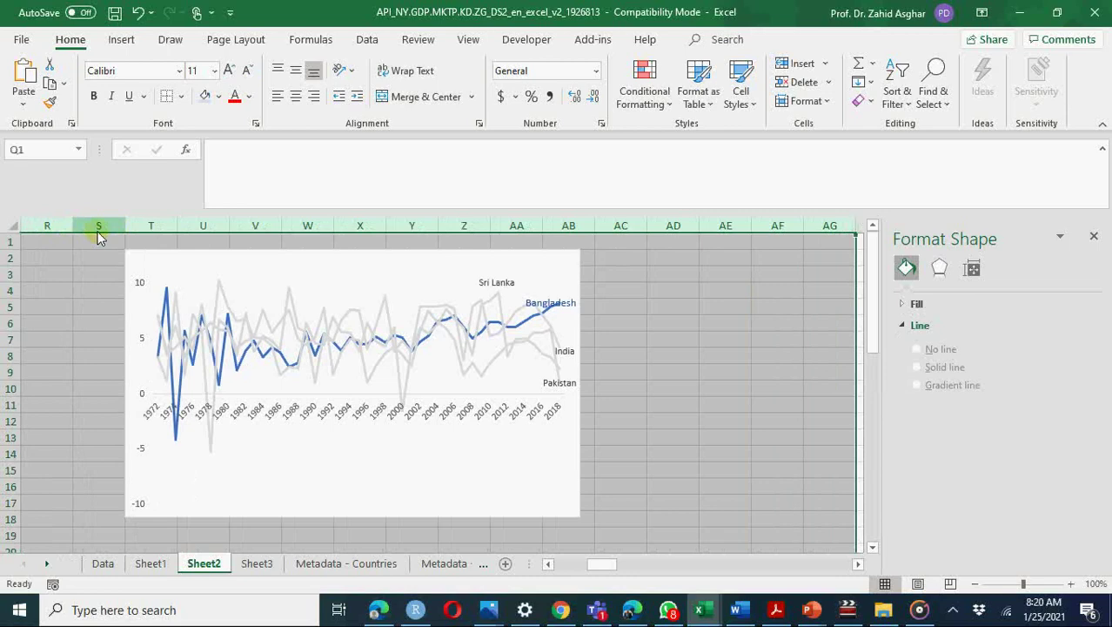
left_click(220, 98)
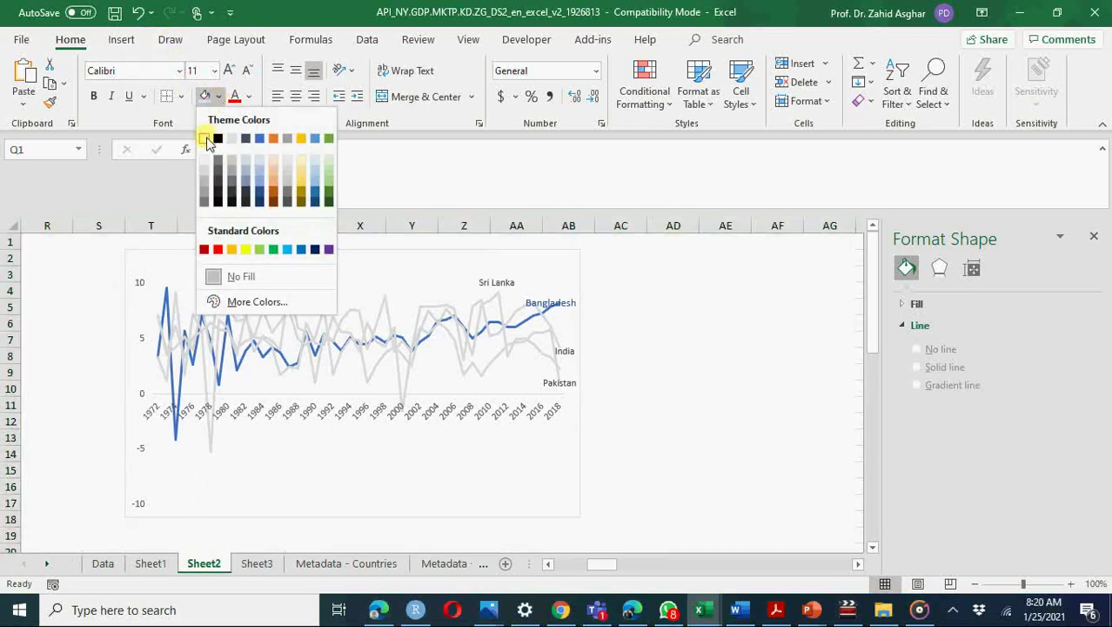
left_click(207, 140)
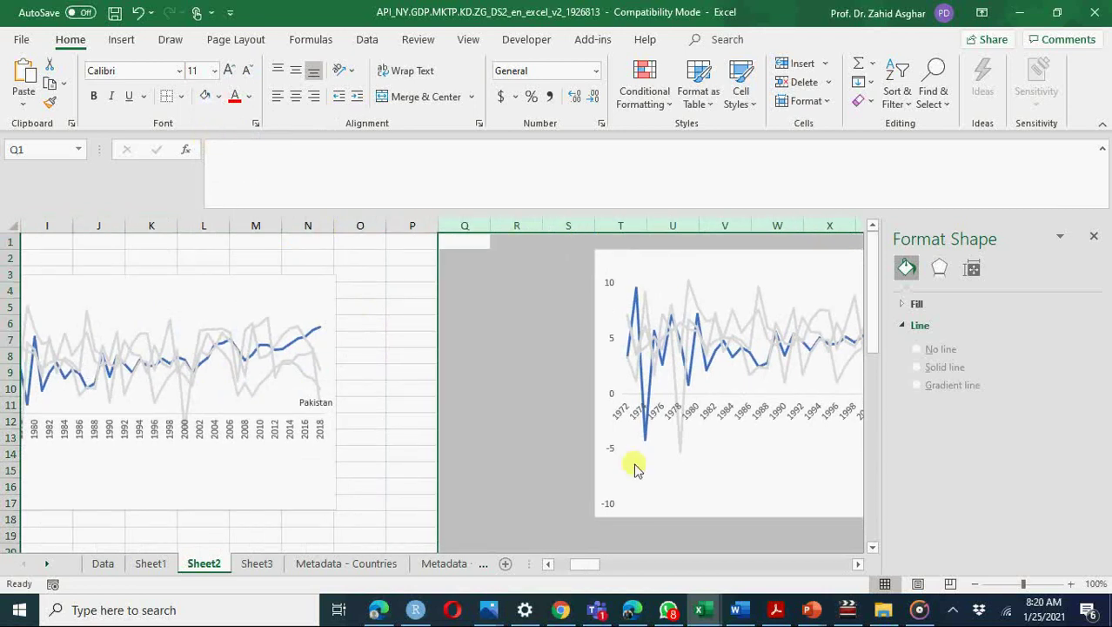
left_click(858, 566)
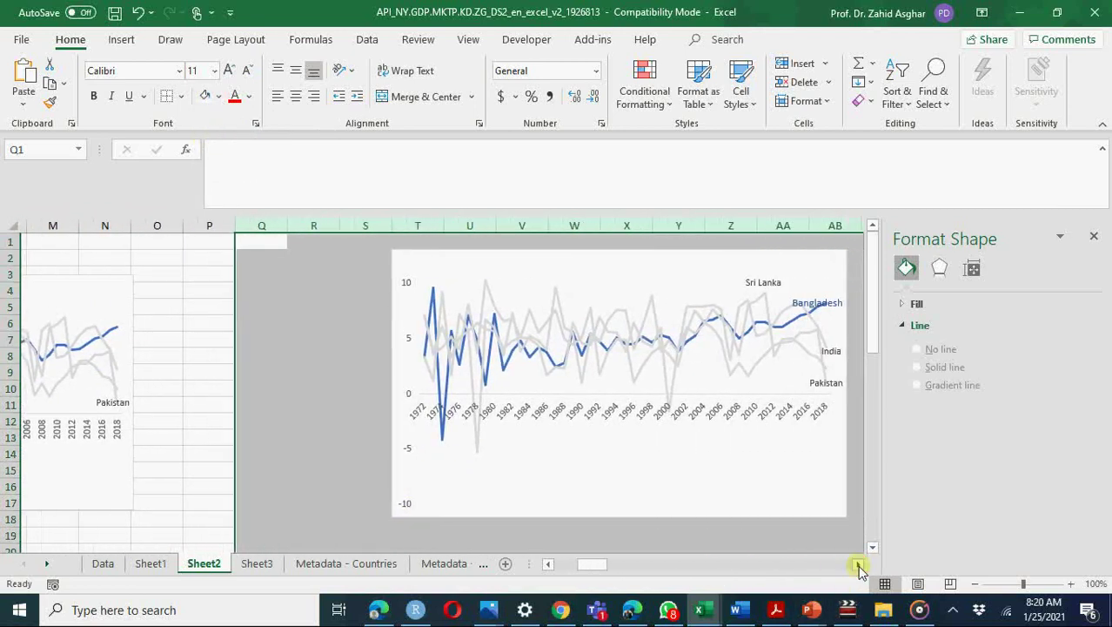
left_click(449, 451)
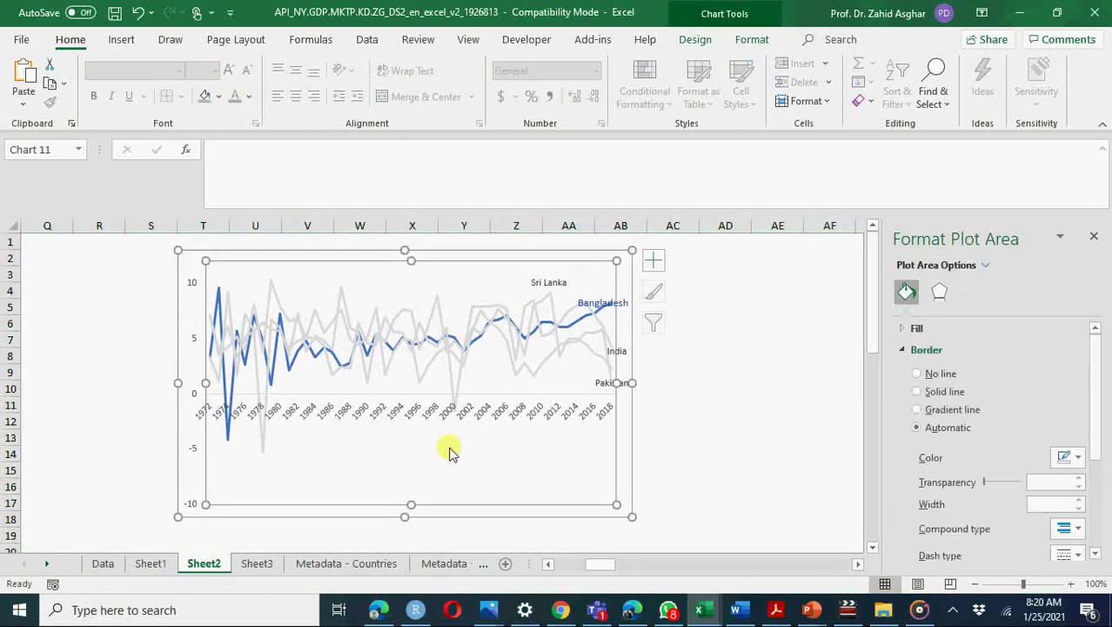
left_click(916, 374)
Step: Set the chart area border to No line and drag the plot area slightly down
left_click(654, 355)
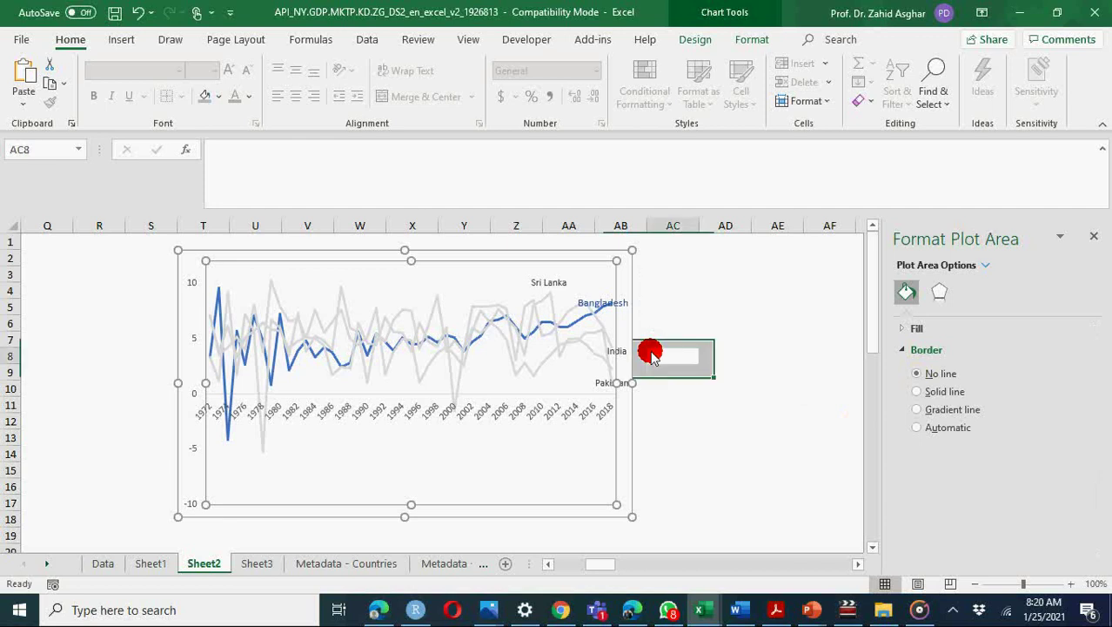
left_click(631, 450)
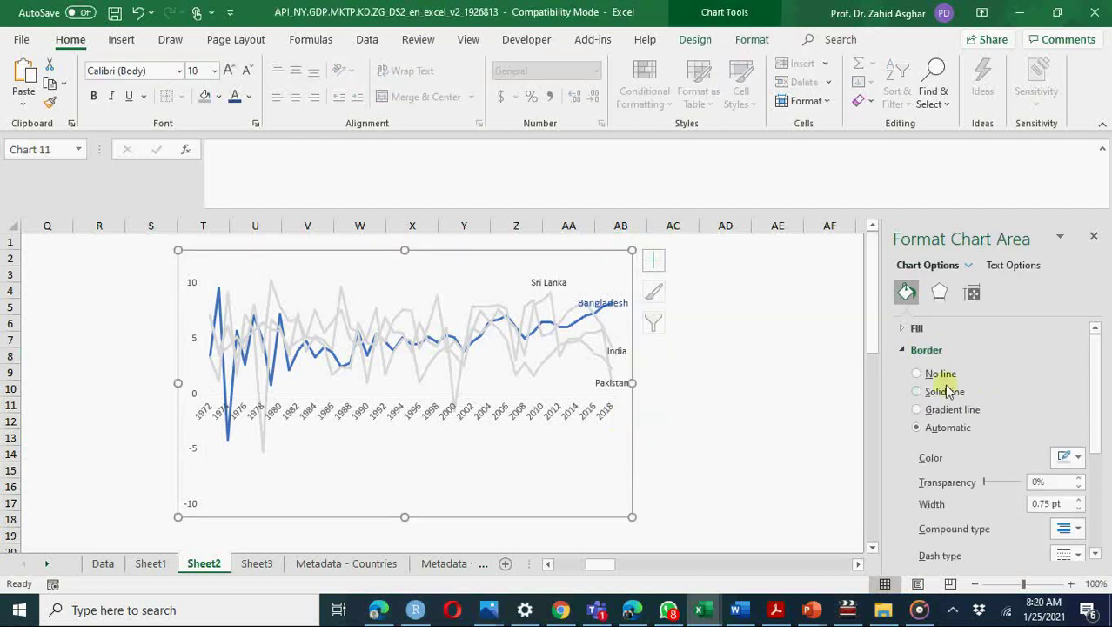
left_click(916, 375)
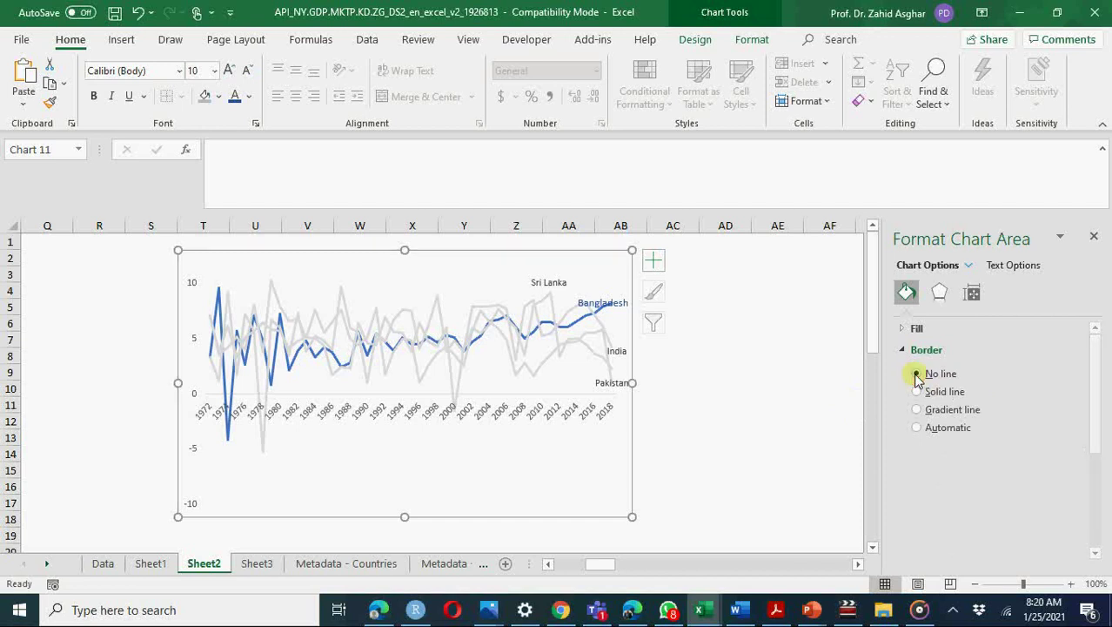
left_click(722, 402)
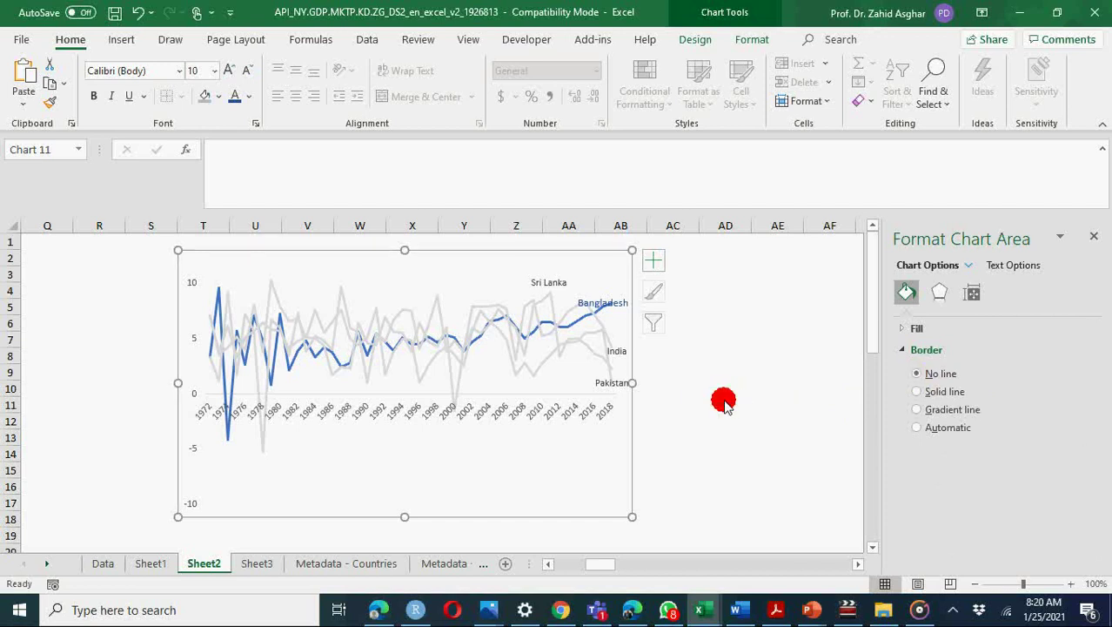
left_click(449, 283)
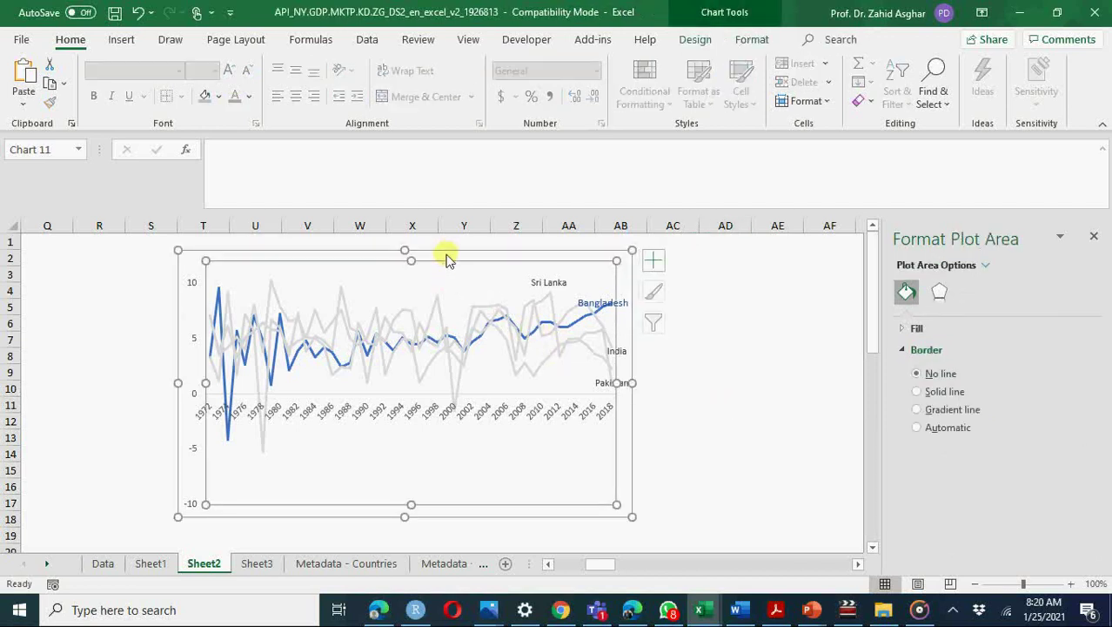
left_click_drag(447, 253, 449, 267)
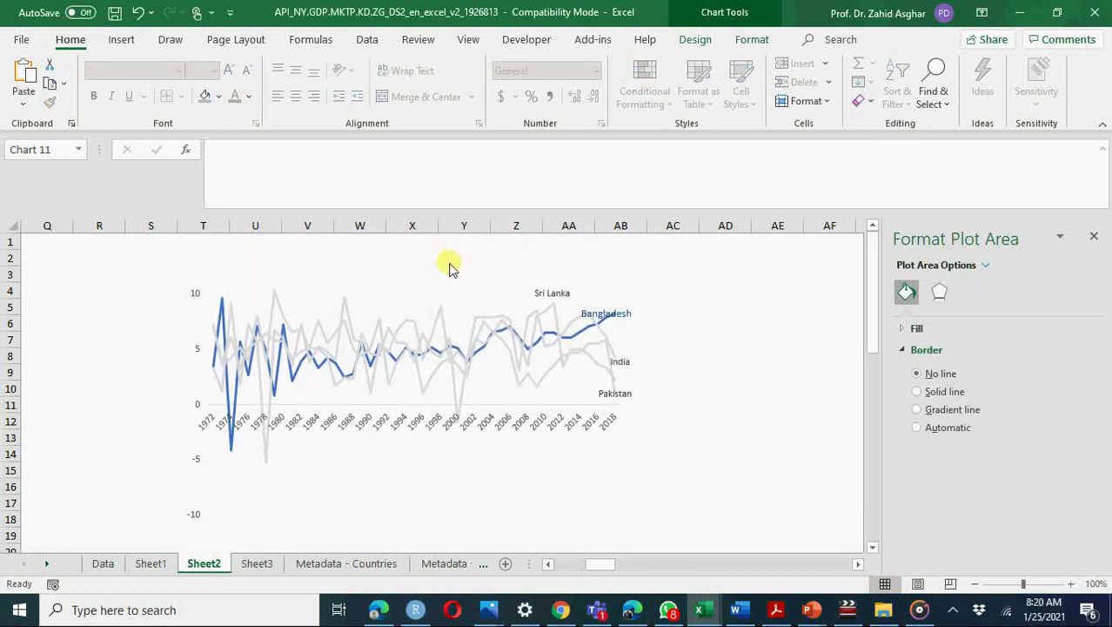
left_click(449, 261)
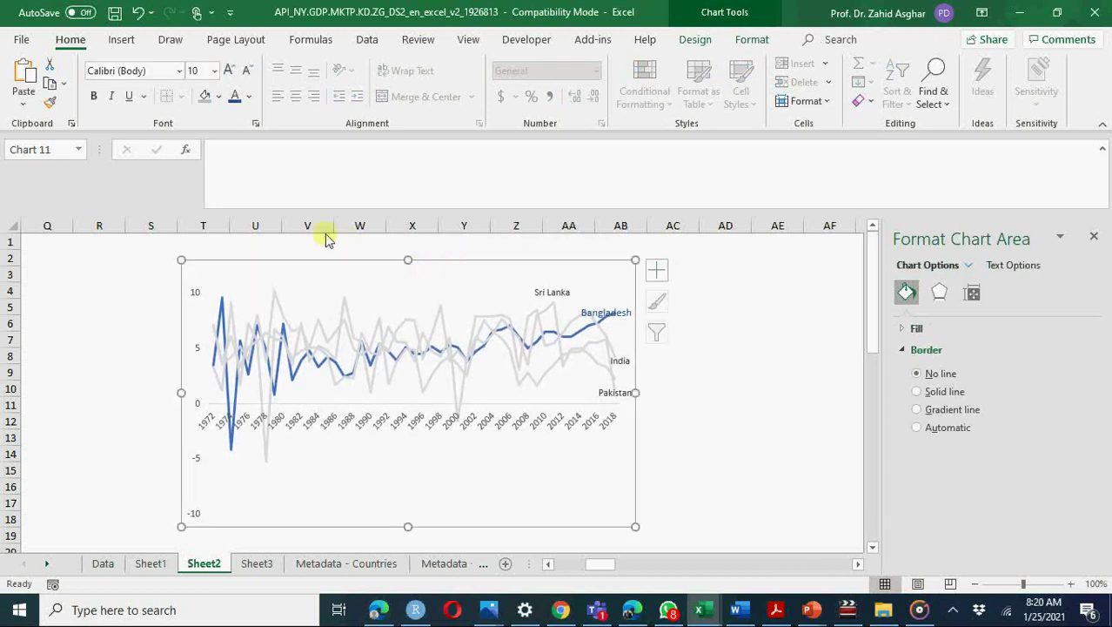
left_click(199, 244)
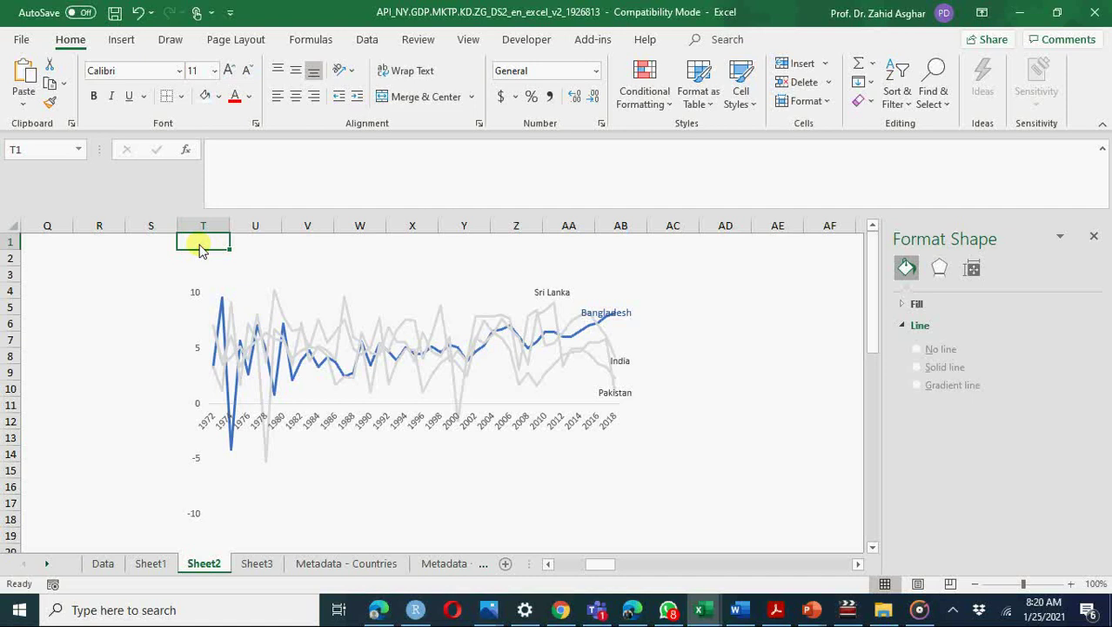
Step: Fill the selected cells behind the chart with a light colour
mouse_move(199, 248)
left_mouse_down()
mouse_move(620, 255)
mouse_move(620, 522)
left_mouse_up()
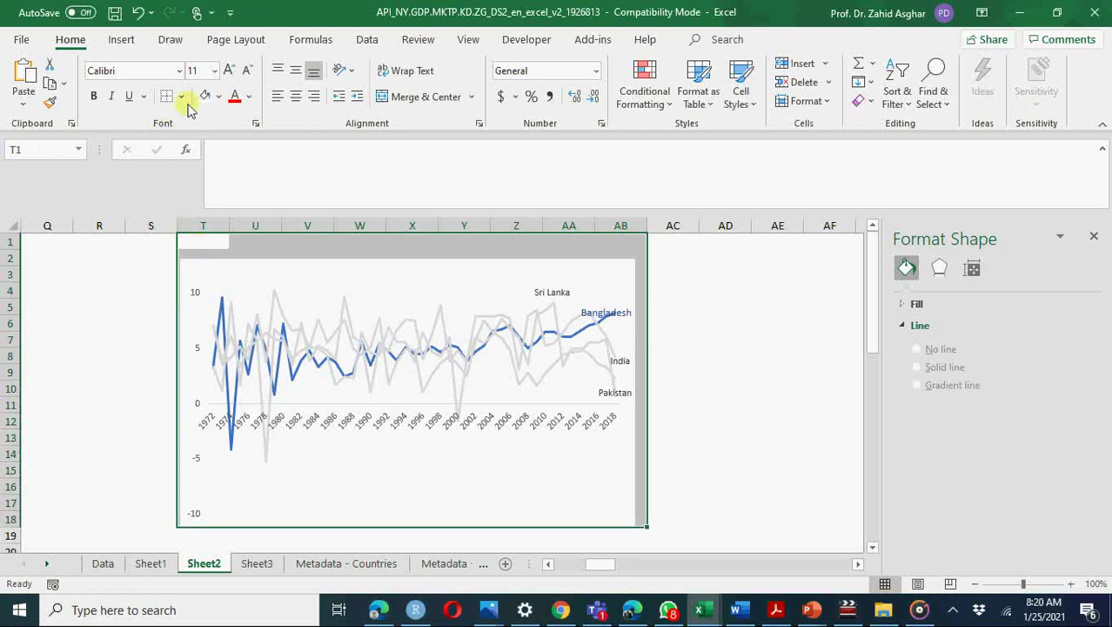
left_click(220, 96)
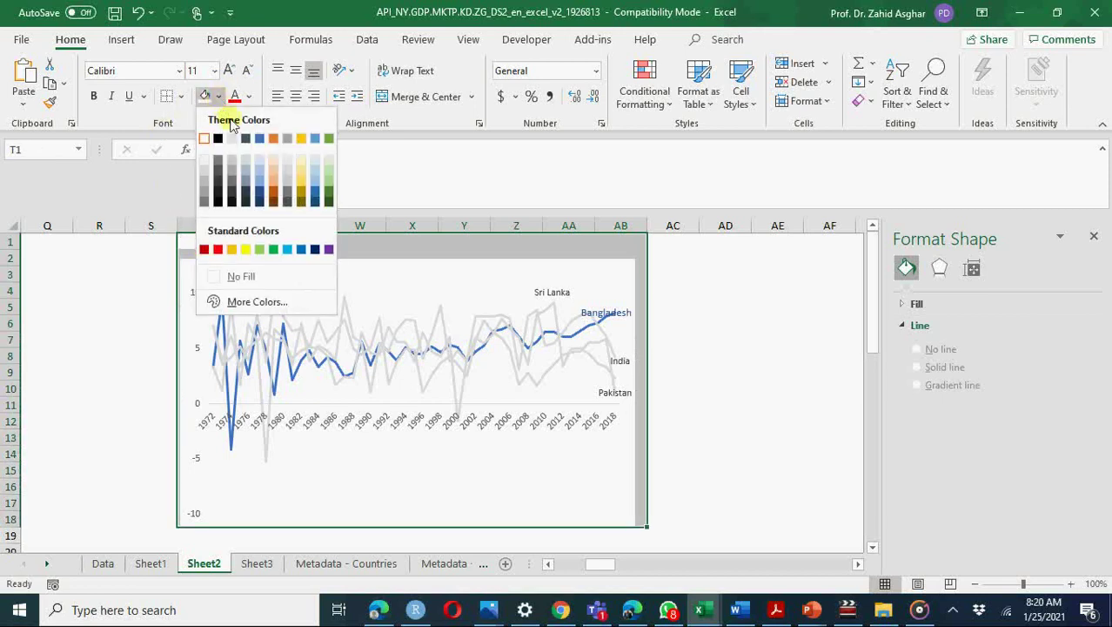
left_click(261, 161)
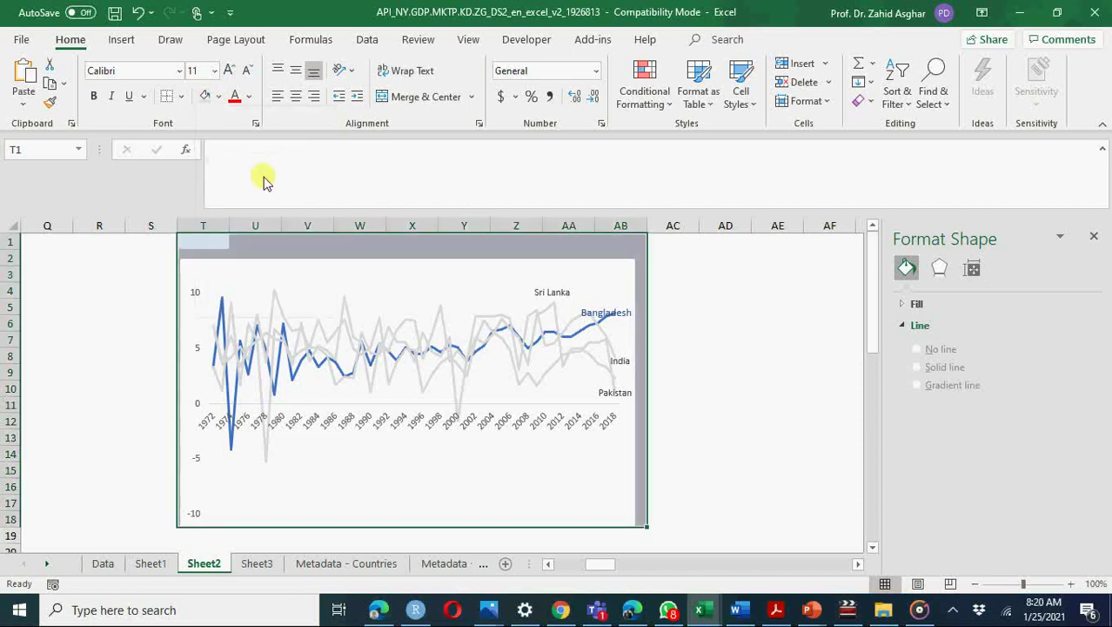
Step: Merge cells T1:AB2 into one title cell and align it left
left_click(203, 244)
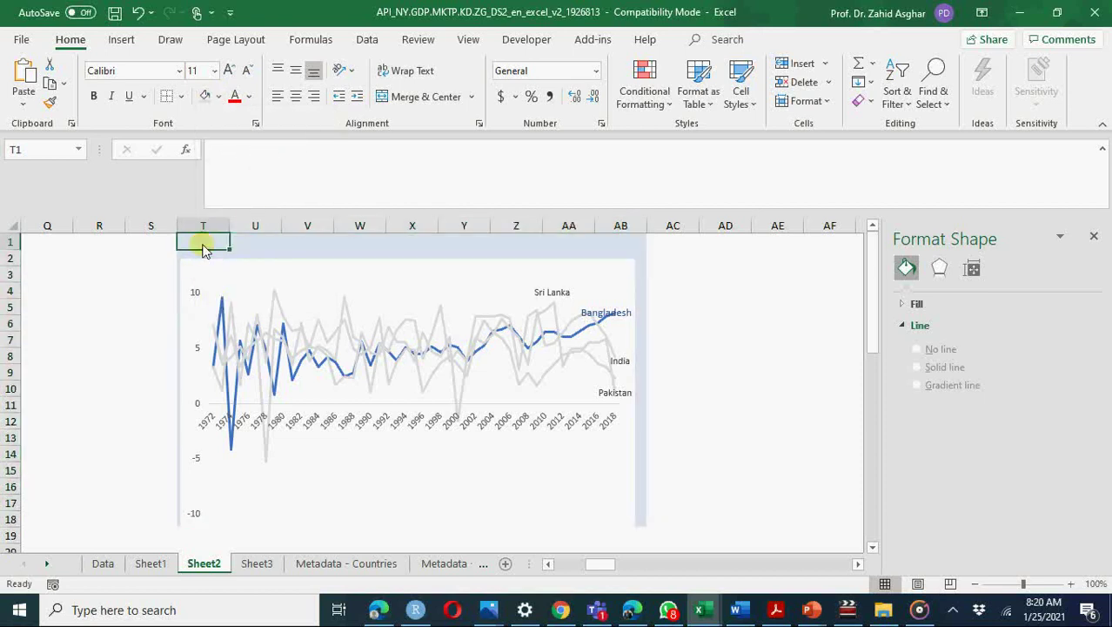
left_click_drag(203, 249, 569, 253)
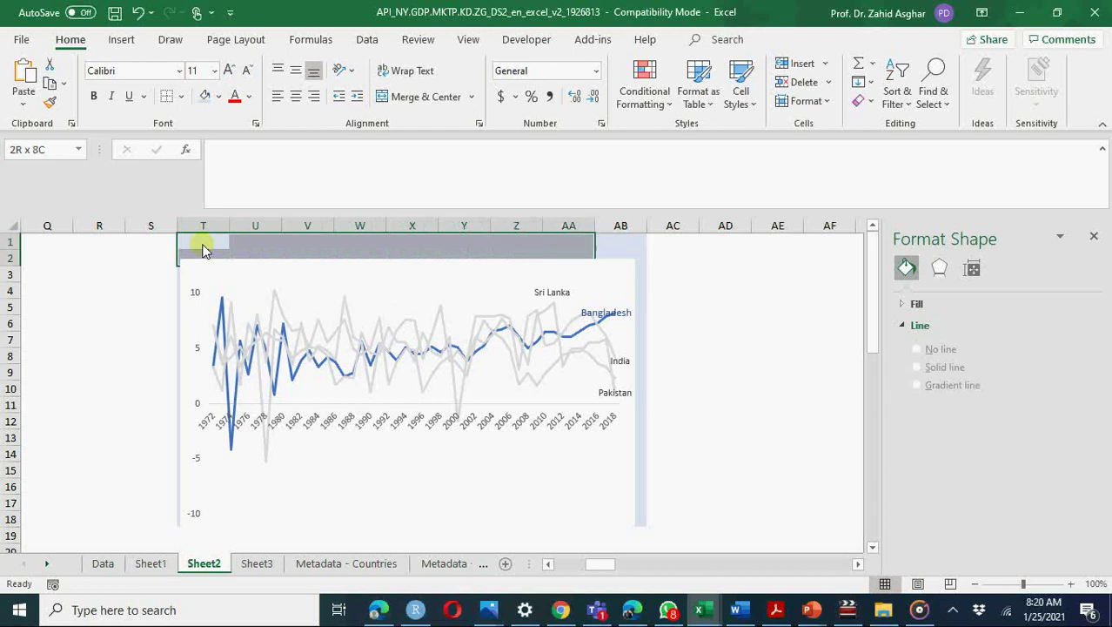
key("shift+Right")
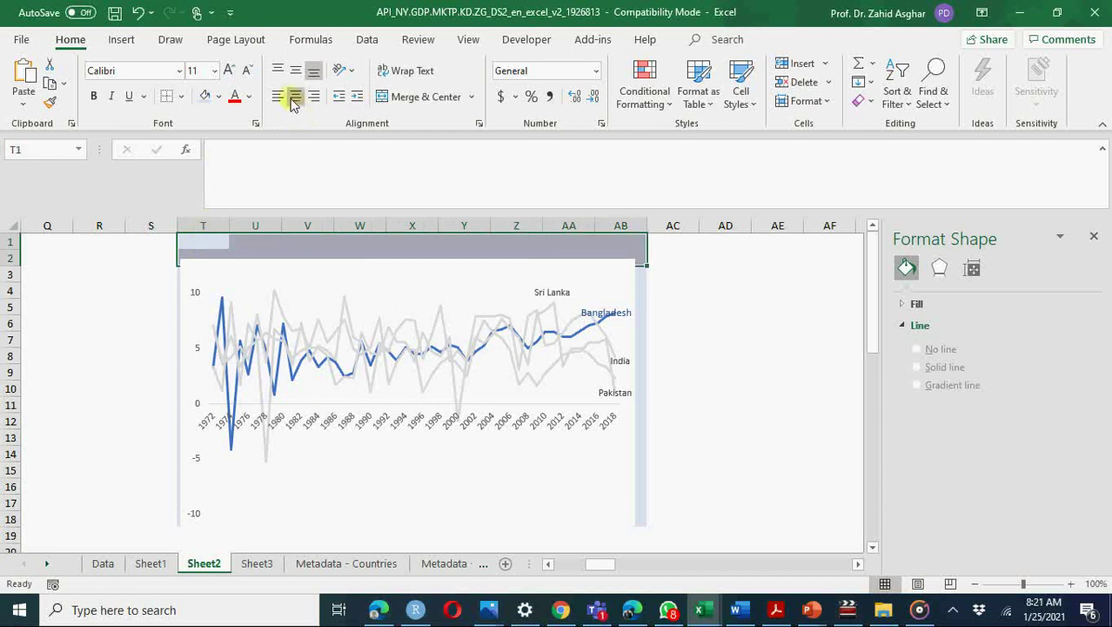
left_click(398, 95)
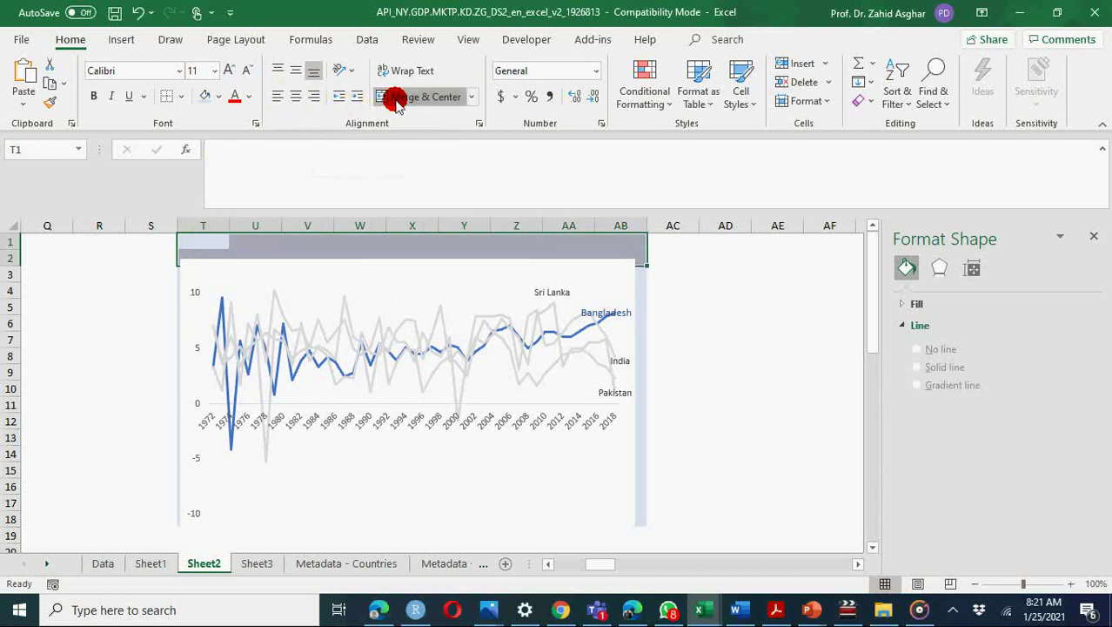
left_click(276, 96)
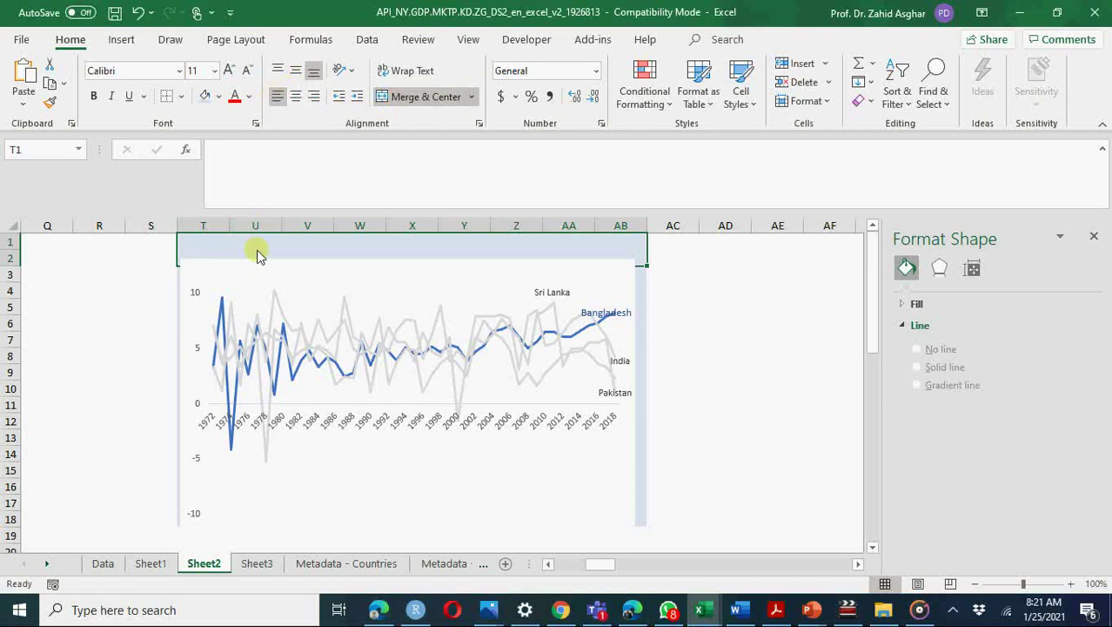
Step: Enter 'Bangladesh economic growth is higher than that of other countries in SA' in the merged cell
type("Bangladesh")
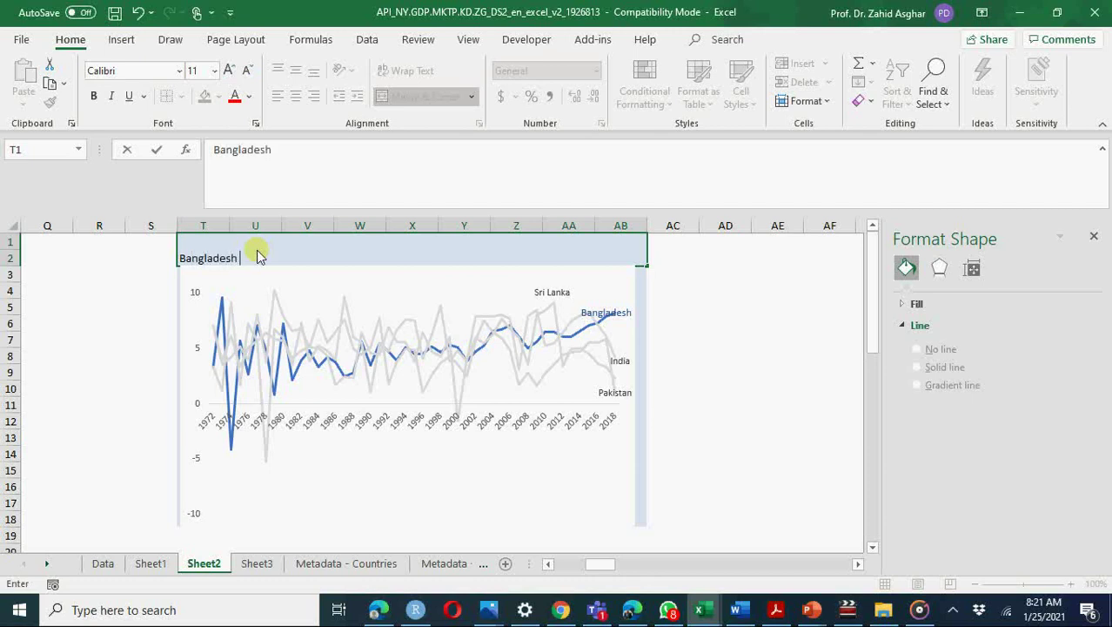
type("economic growth is higher than that of other countries in SA")
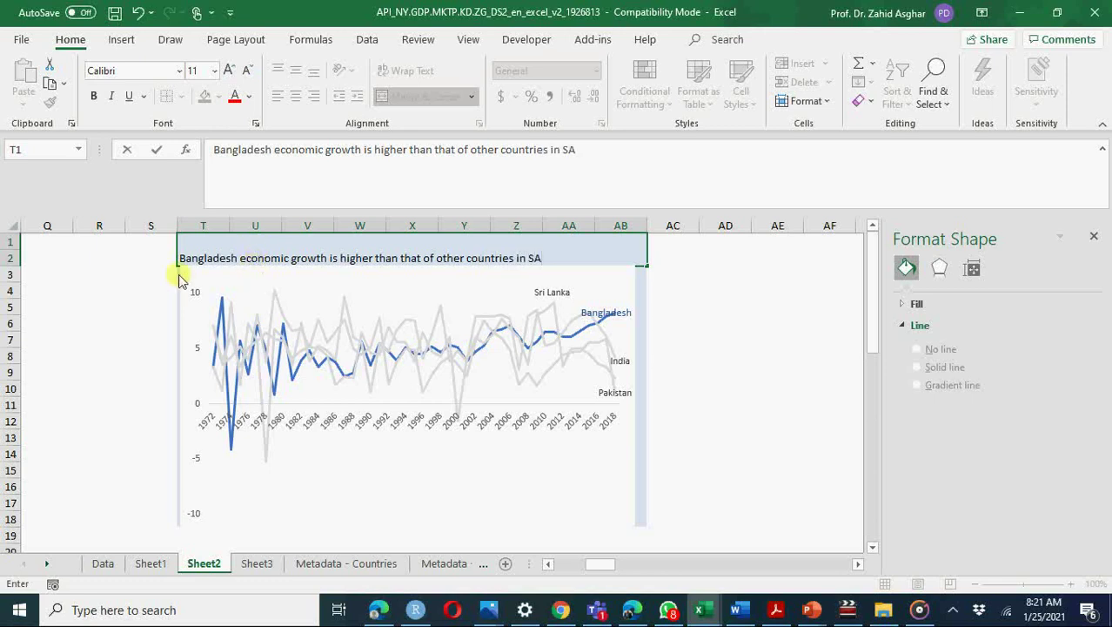
left_click(255, 503)
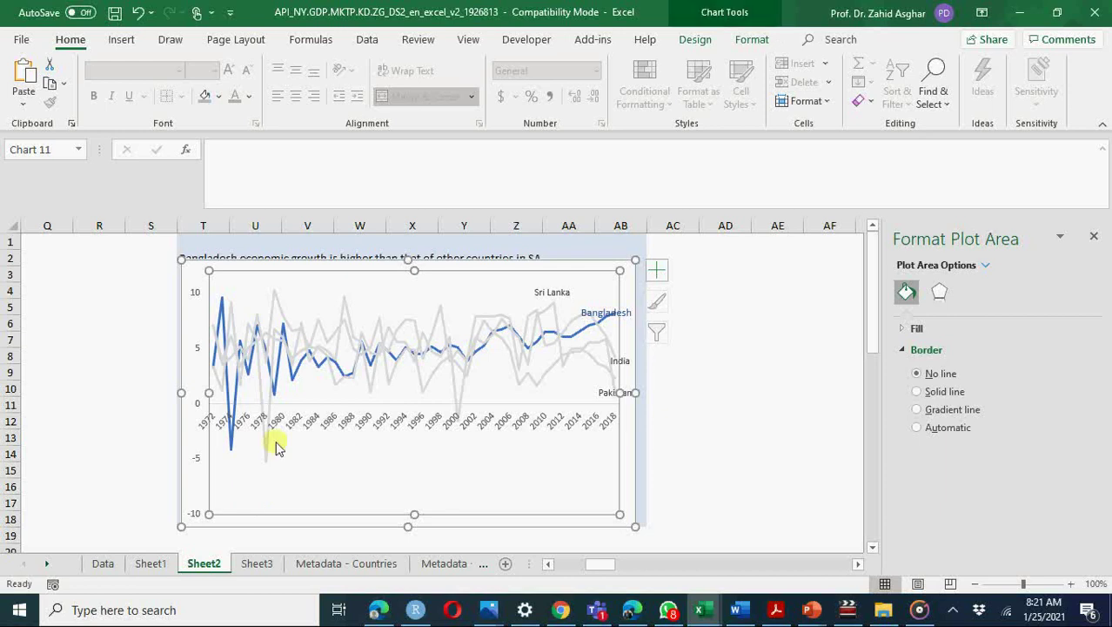
Step: Middle-align the merged T1 headline and set it to 12-point Abadi
left_click(275, 250)
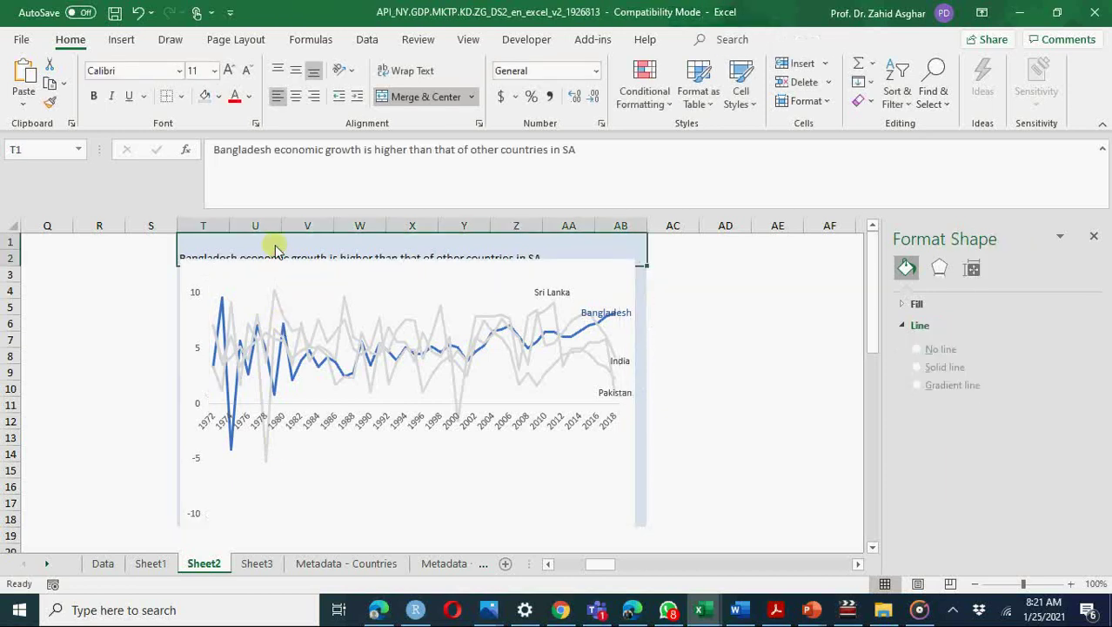
left_click(296, 69)
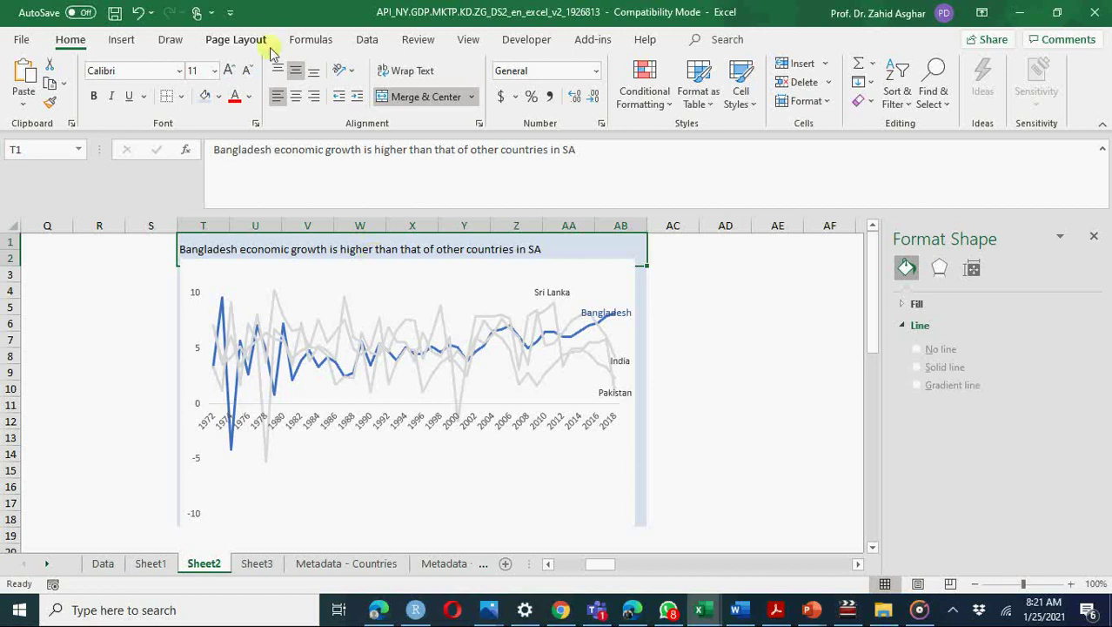
left_click(229, 70)
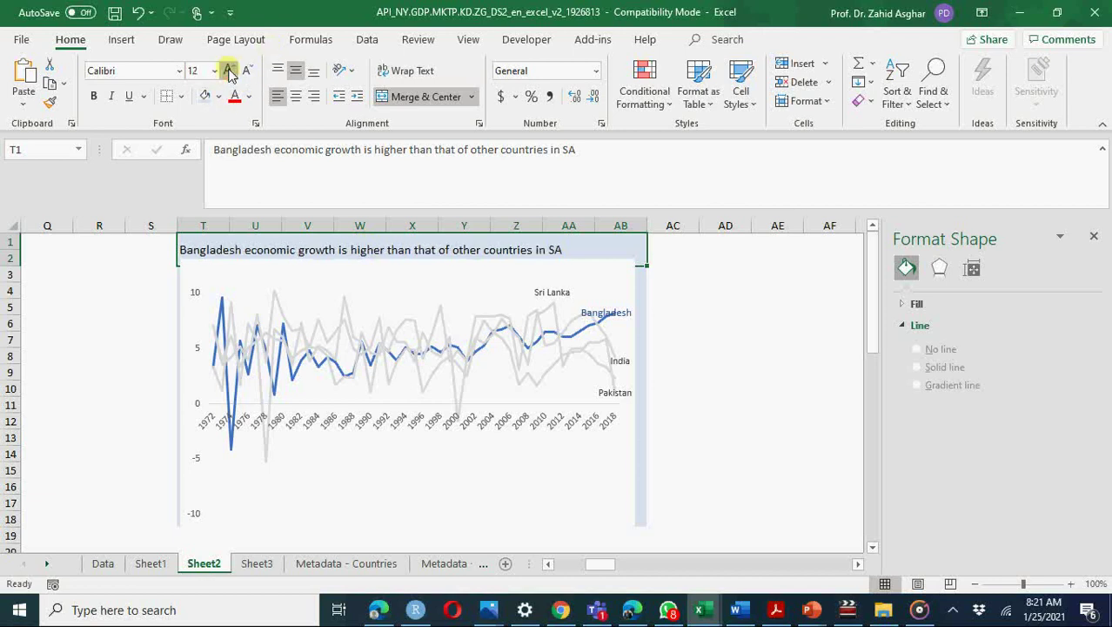
left_click(133, 79)
type("Abadi")
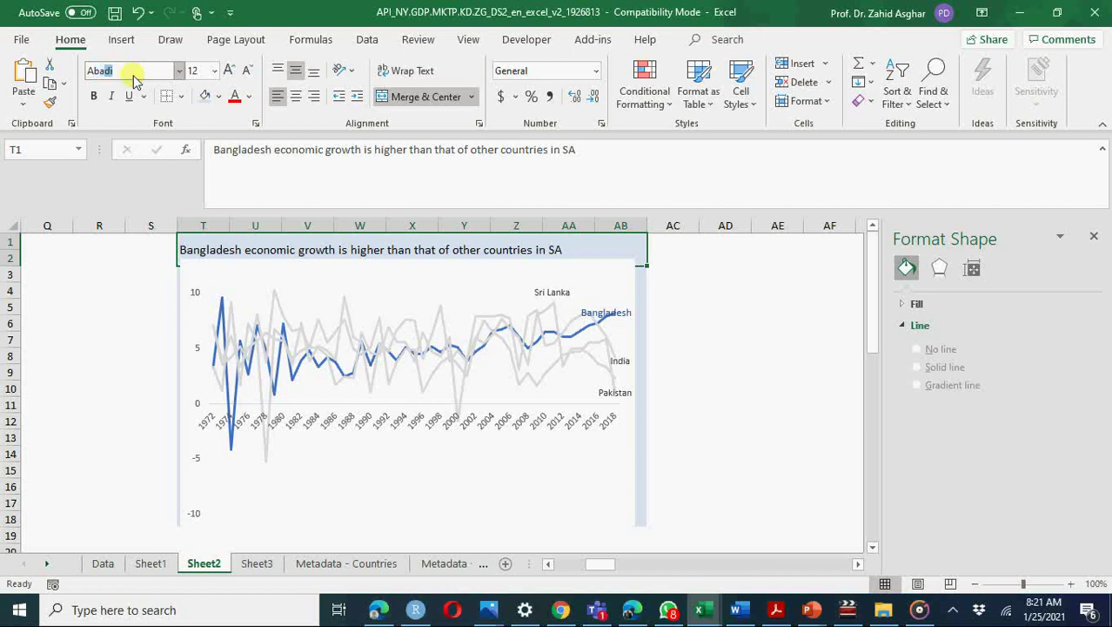
key("Return")
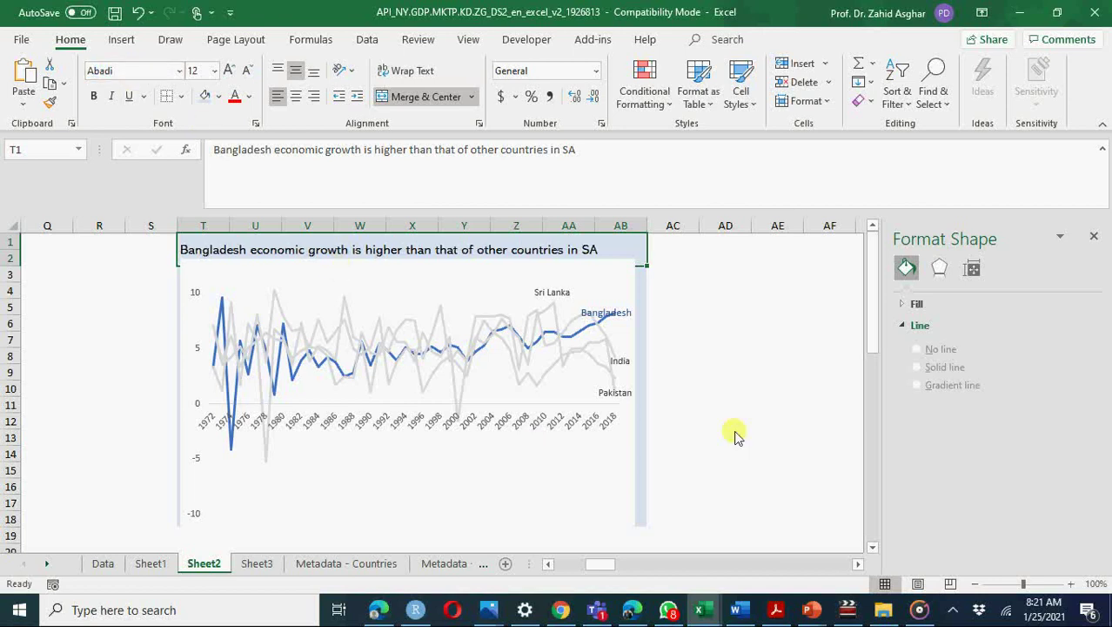
left_click(749, 437)
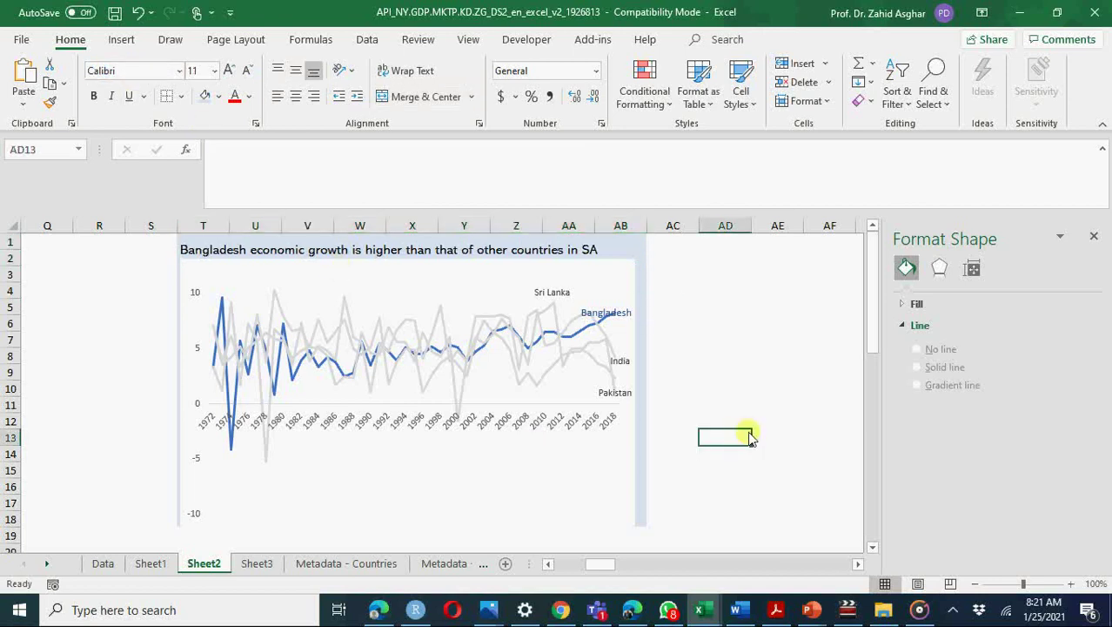
Step: Start playing a track in the music player, then return to the workbook
left_click(919, 612)
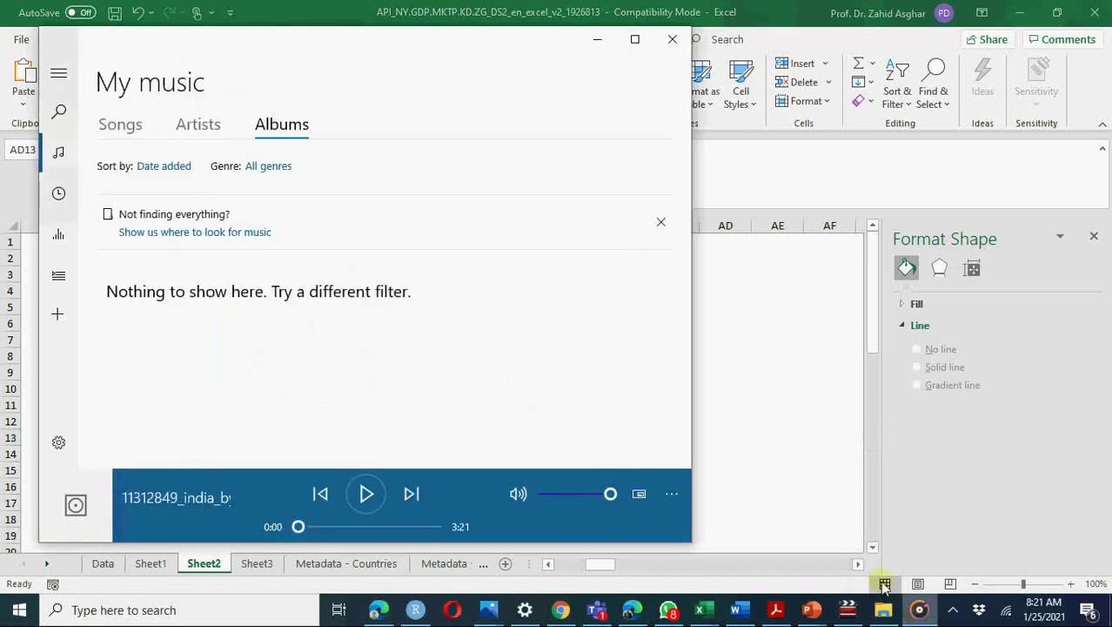
left_click(365, 509)
left_click(837, 416)
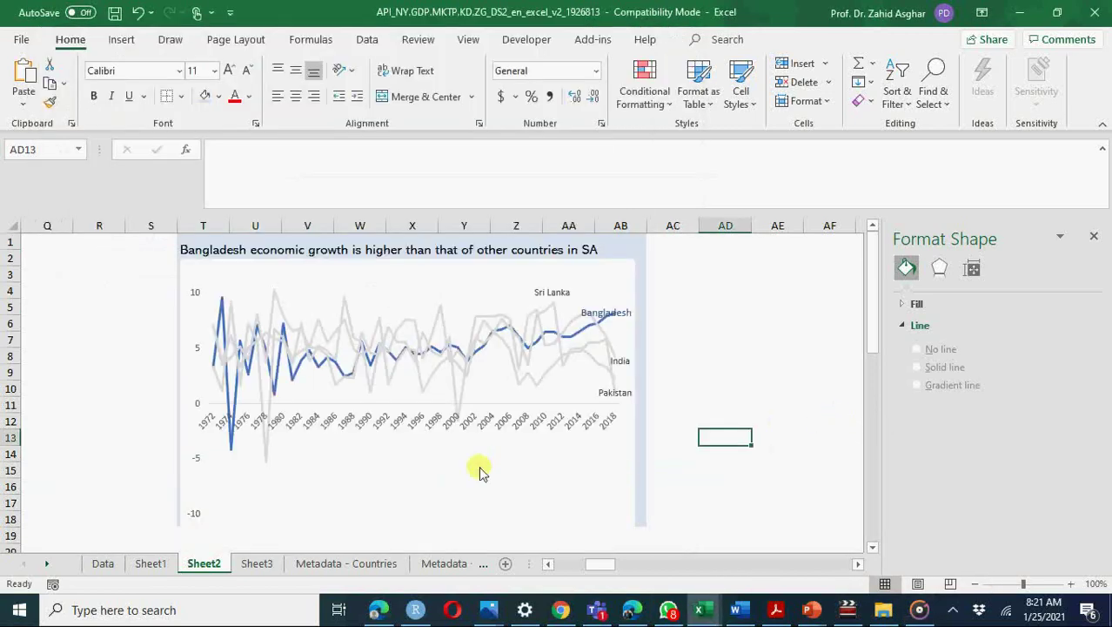
Step: Copy the headline-and-chart range T1:AB18
left_click(207, 254)
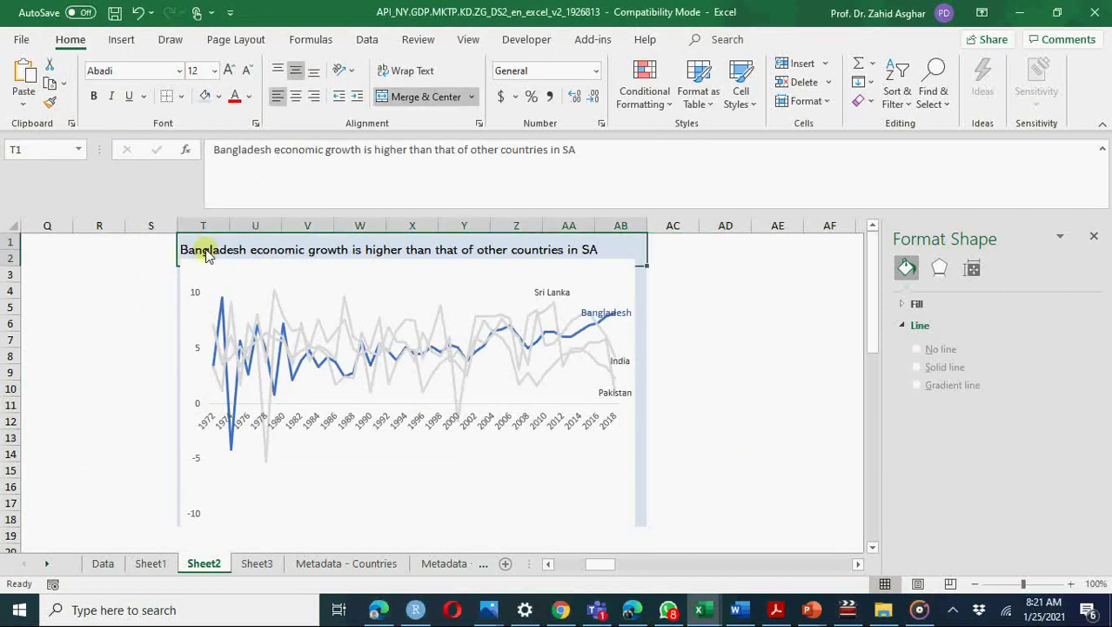
key("shift+Down")
key("shift+Down")
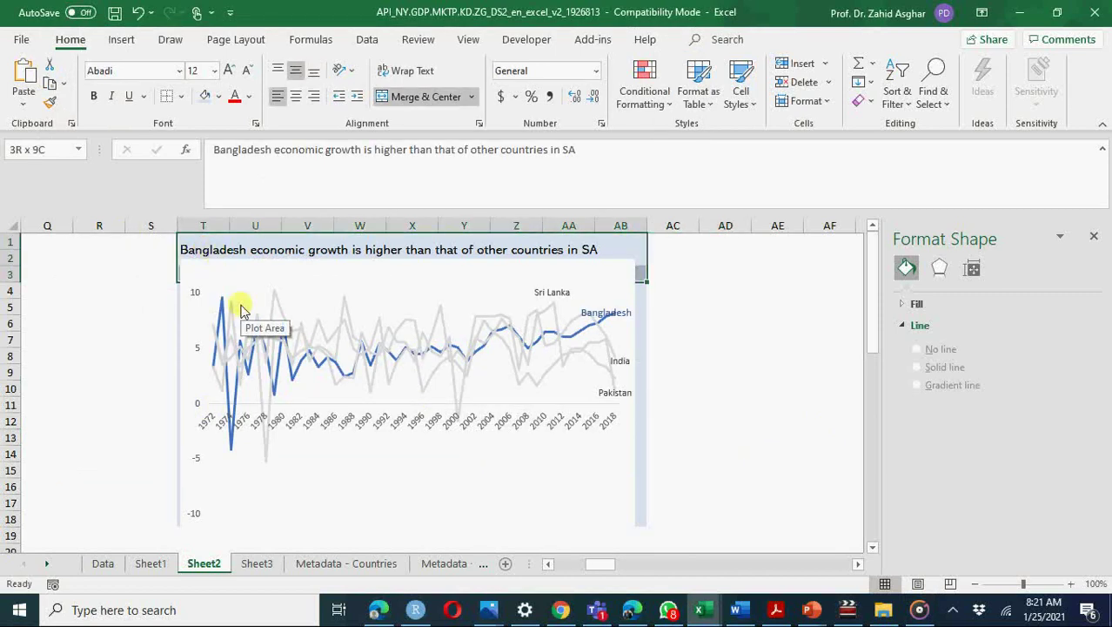
key("shift+Down")
key("shift+Down")
key("shift+Down")
key("shift+Down")
key("shift+Down")
key("shift+Down")
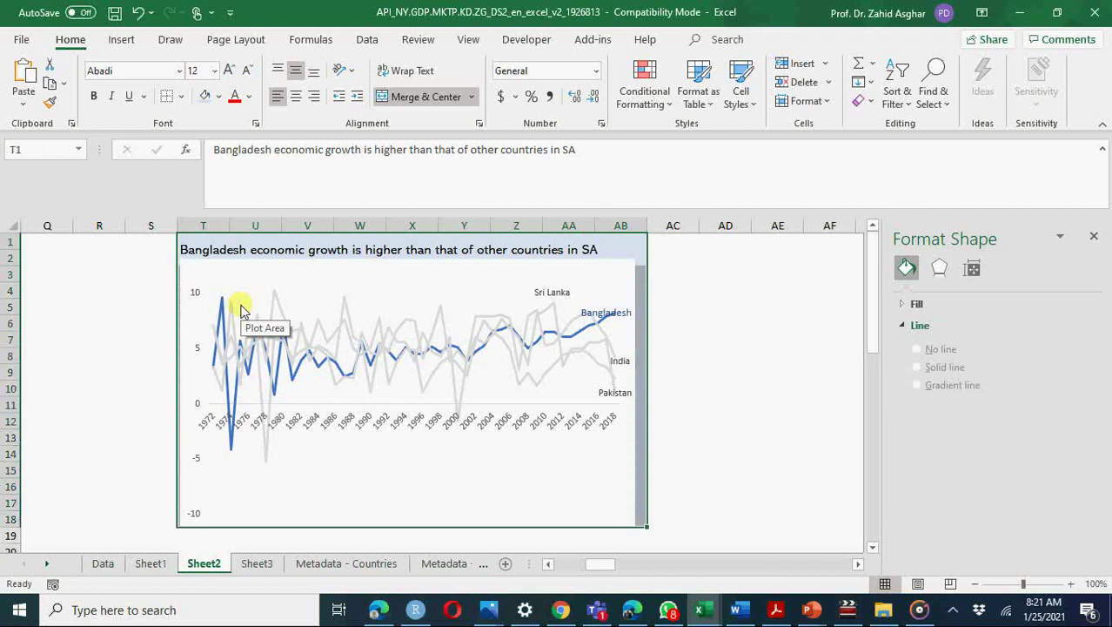
key("ctrl+c")
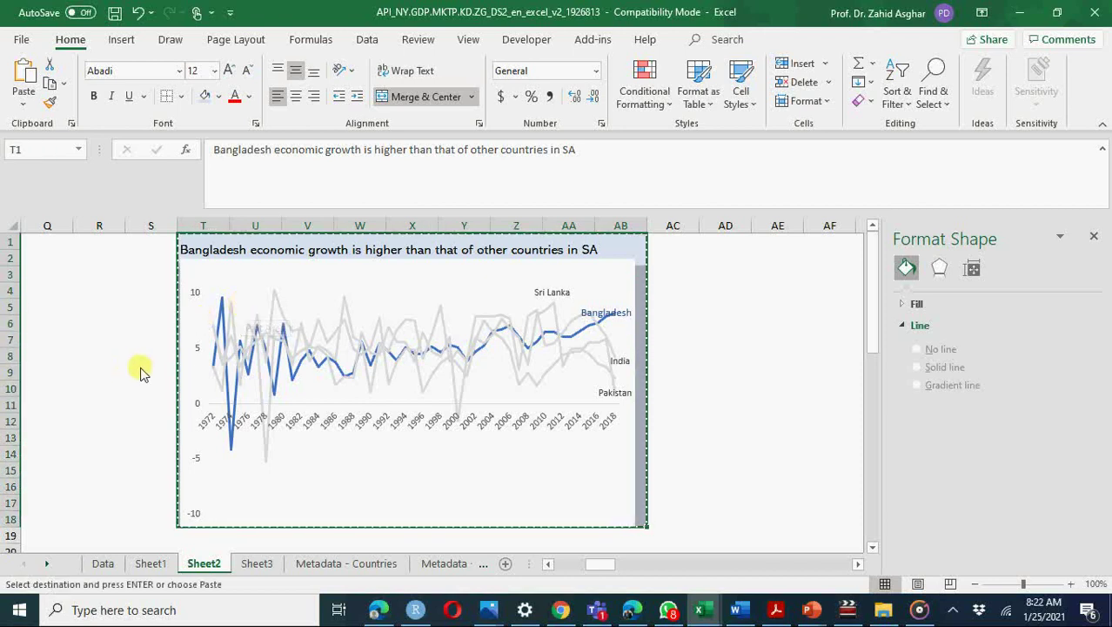
Step: Paste the copy at T20 as a Linked Picture
left_click(133, 369)
key("Down")
key("Down")
key("Down")
key("Down")
key("Down")
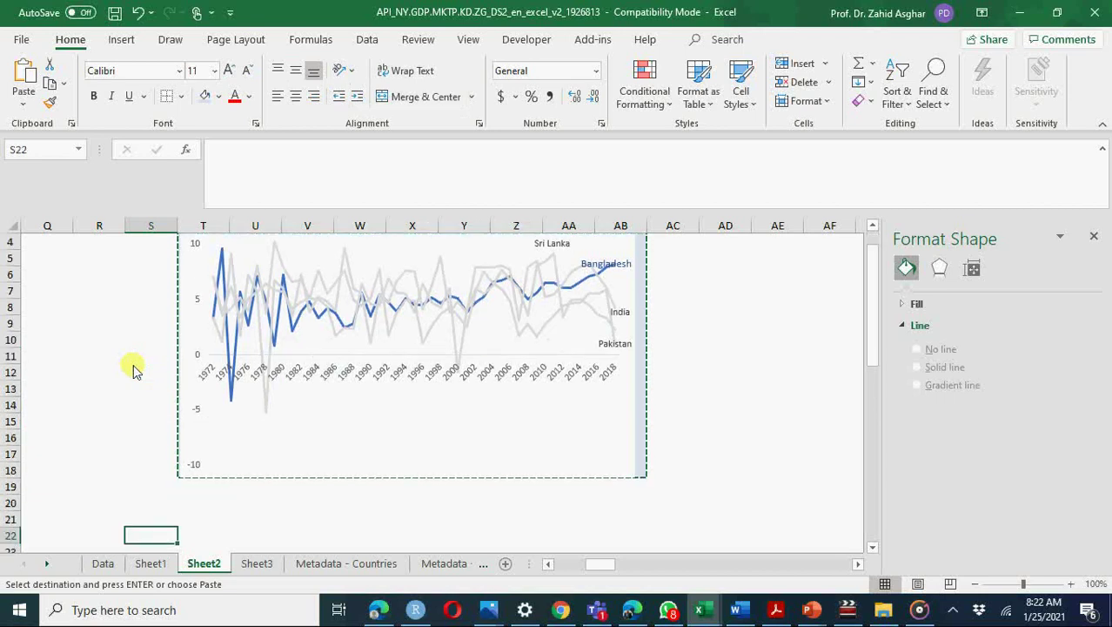
key("Down")
key("Down")
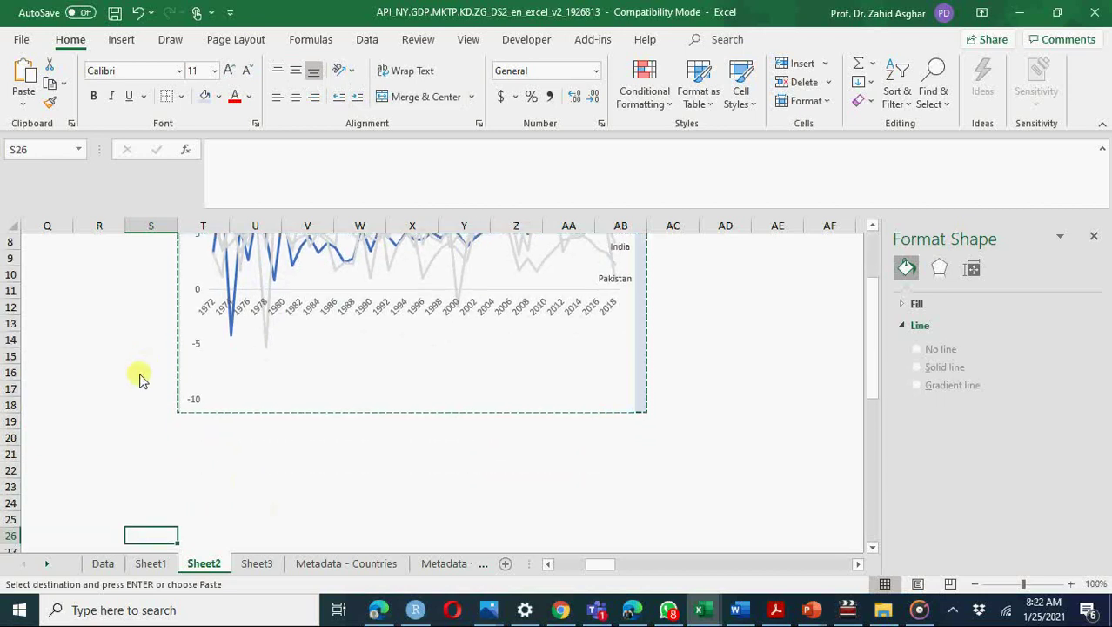
left_click(193, 439)
key("ctrl+v")
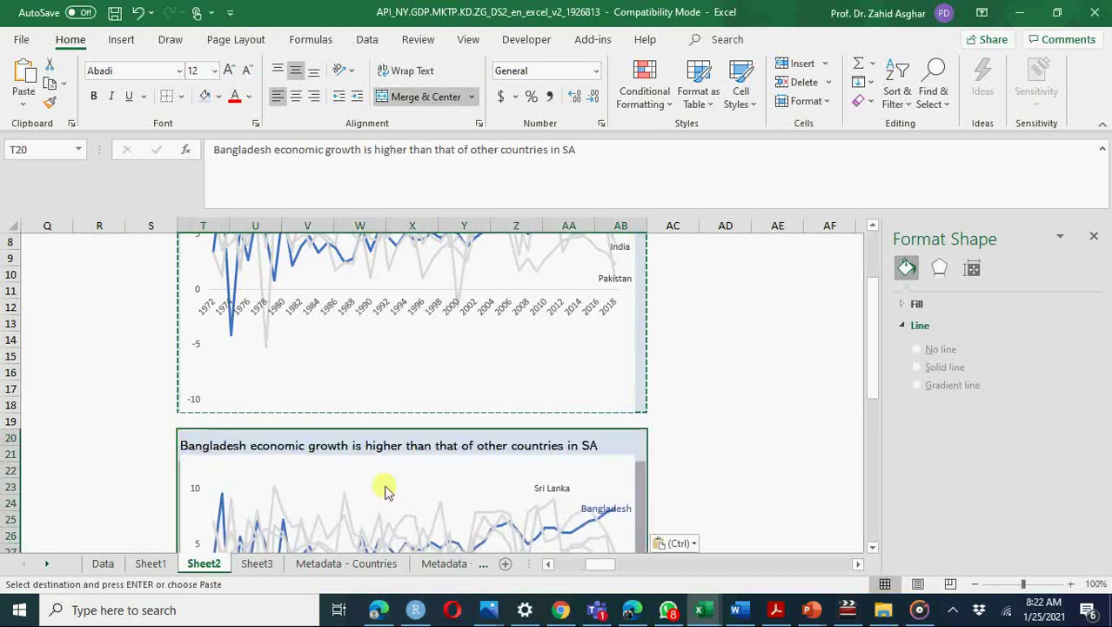
left_click(688, 543)
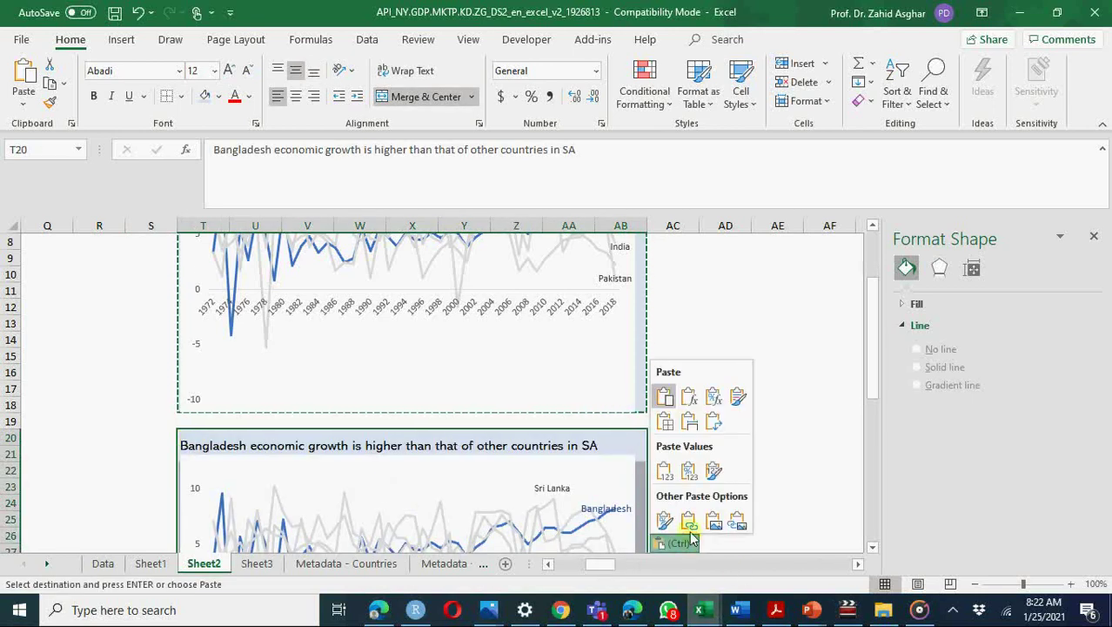
left_click(737, 521)
left_click(135, 344)
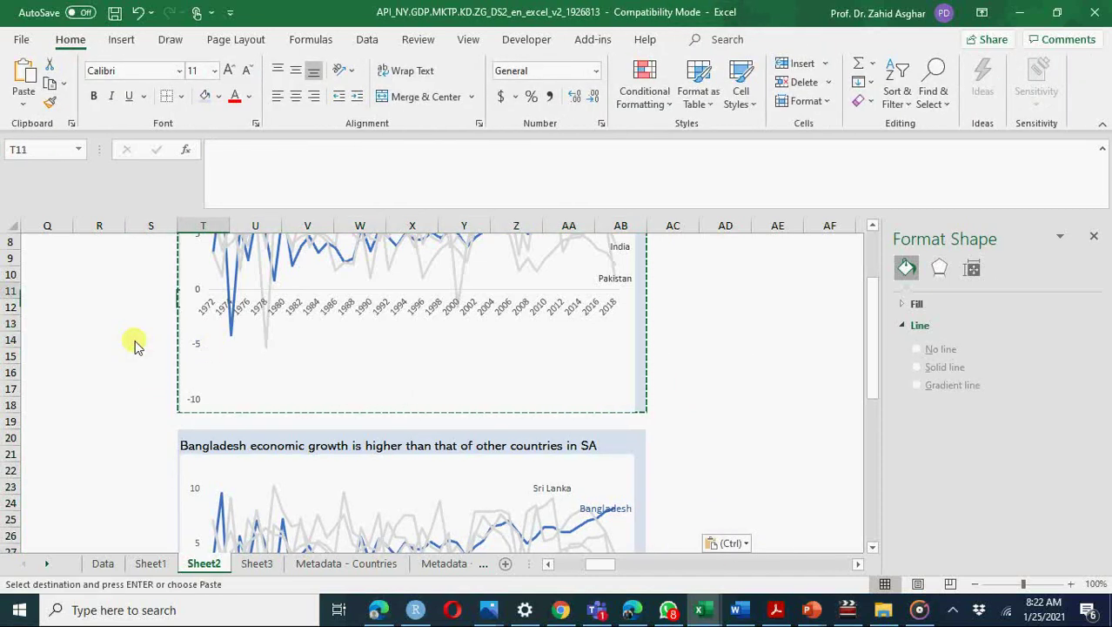
key("ctrl+Up")
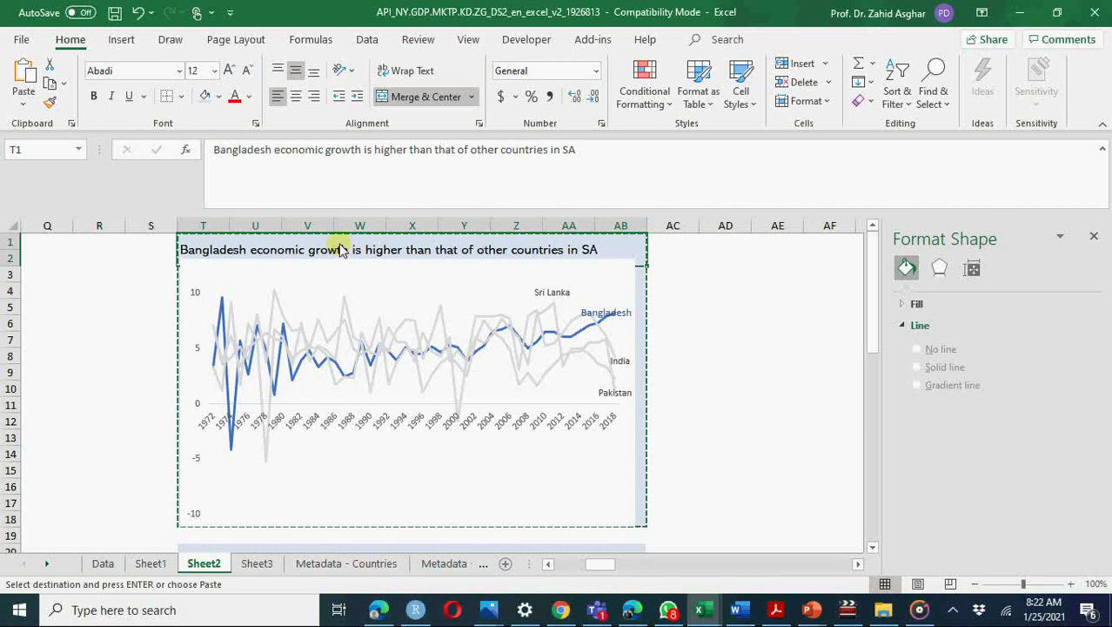
Step: Trim the T1 headline to 'Bangladesh economic growth is higher' and check the linked picture
left_click(340, 248)
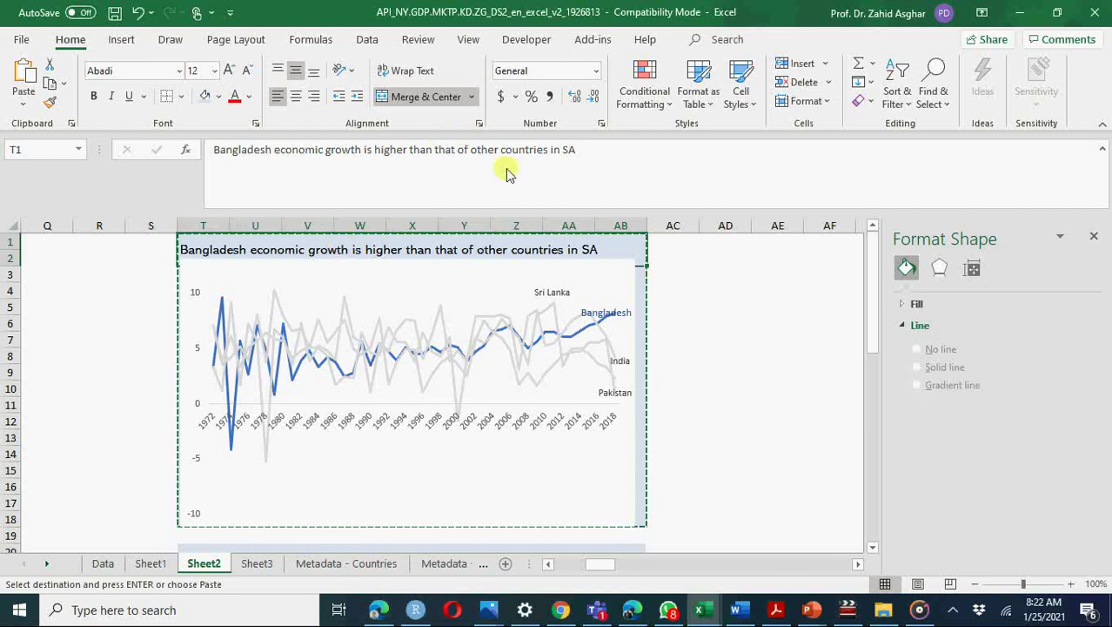
left_click(590, 150)
key("BackSpace")
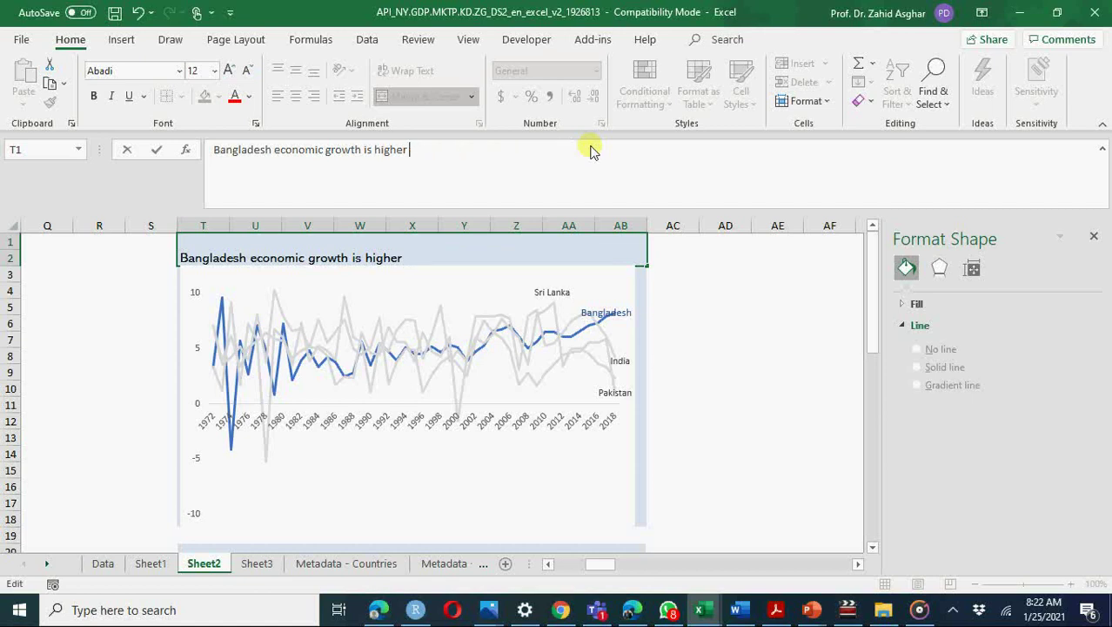
left_click(635, 344)
left_click(705, 473)
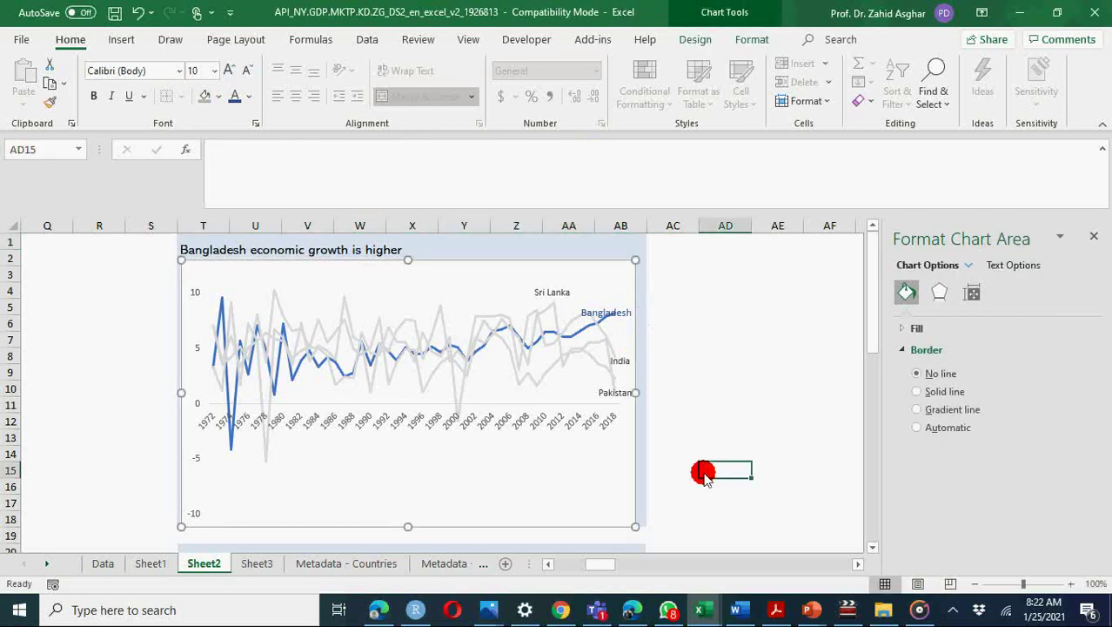
key("Down")
key("Down")
key("Down")
key("Down")
key("Down")
key("Down")
key("Down")
key("Down")
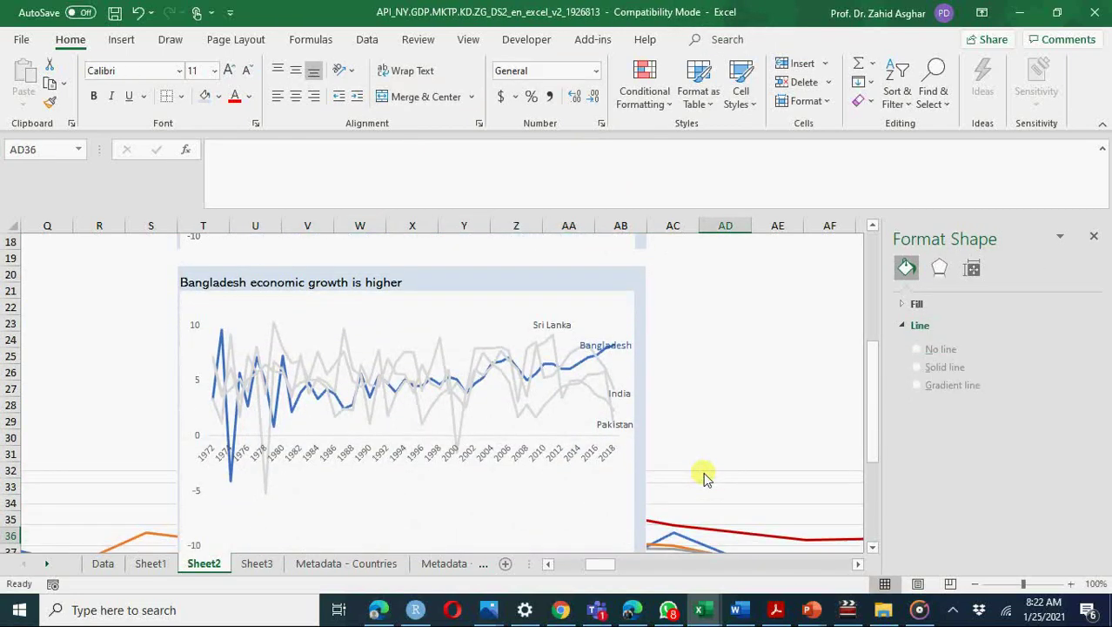